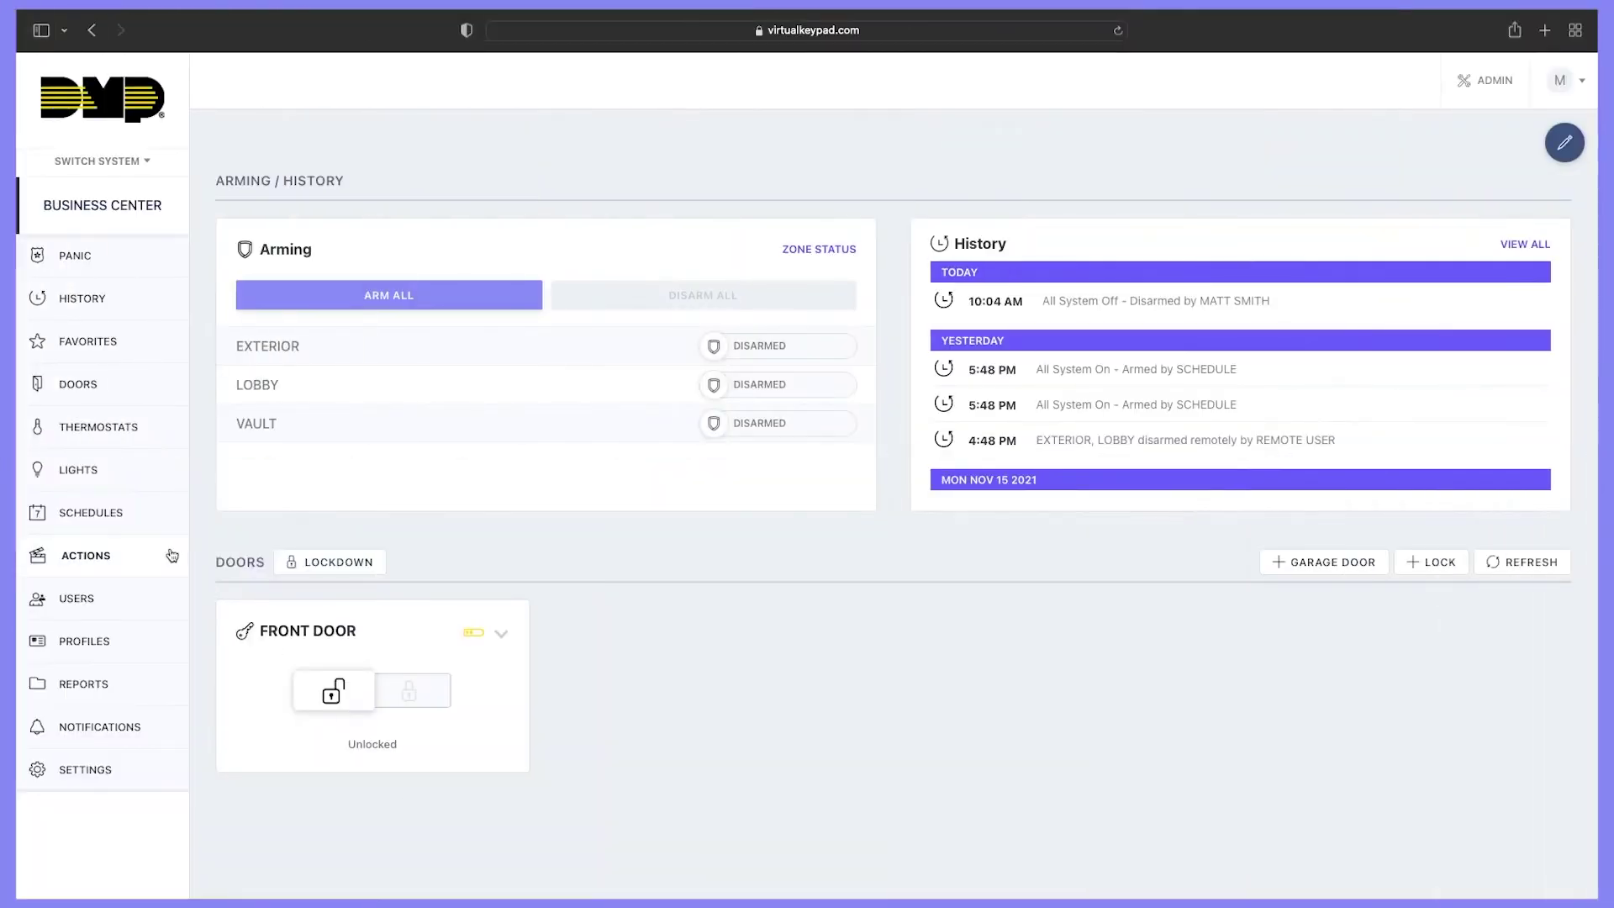
# Create a new favorite and name it DOOR LOCK.
pyautogui.click(71, 345)
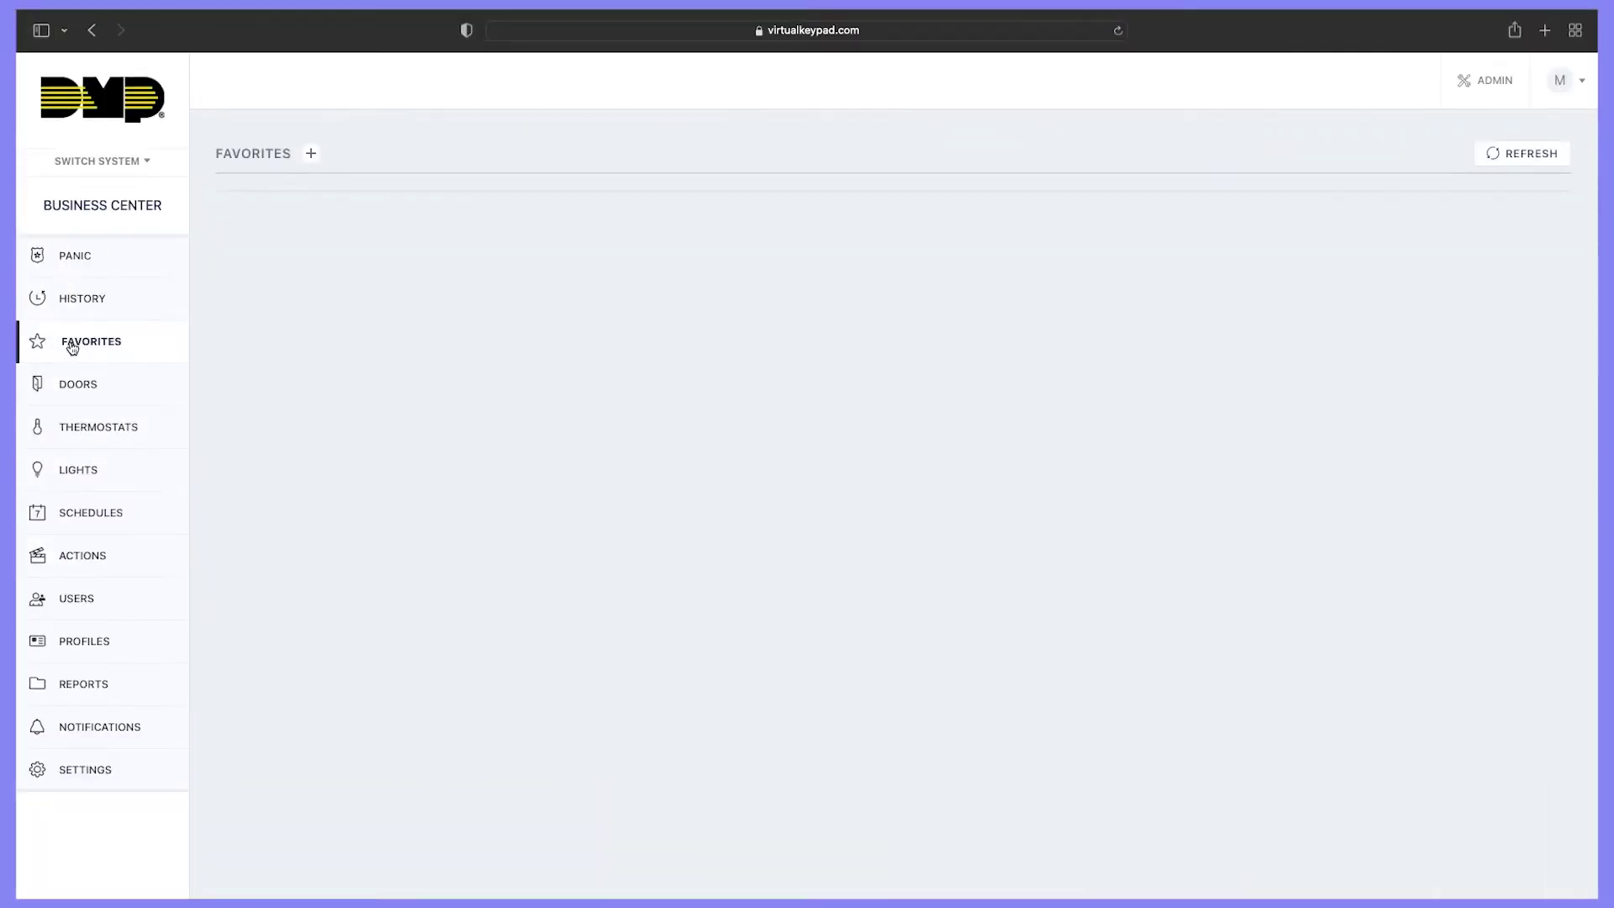
pyautogui.click(313, 153)
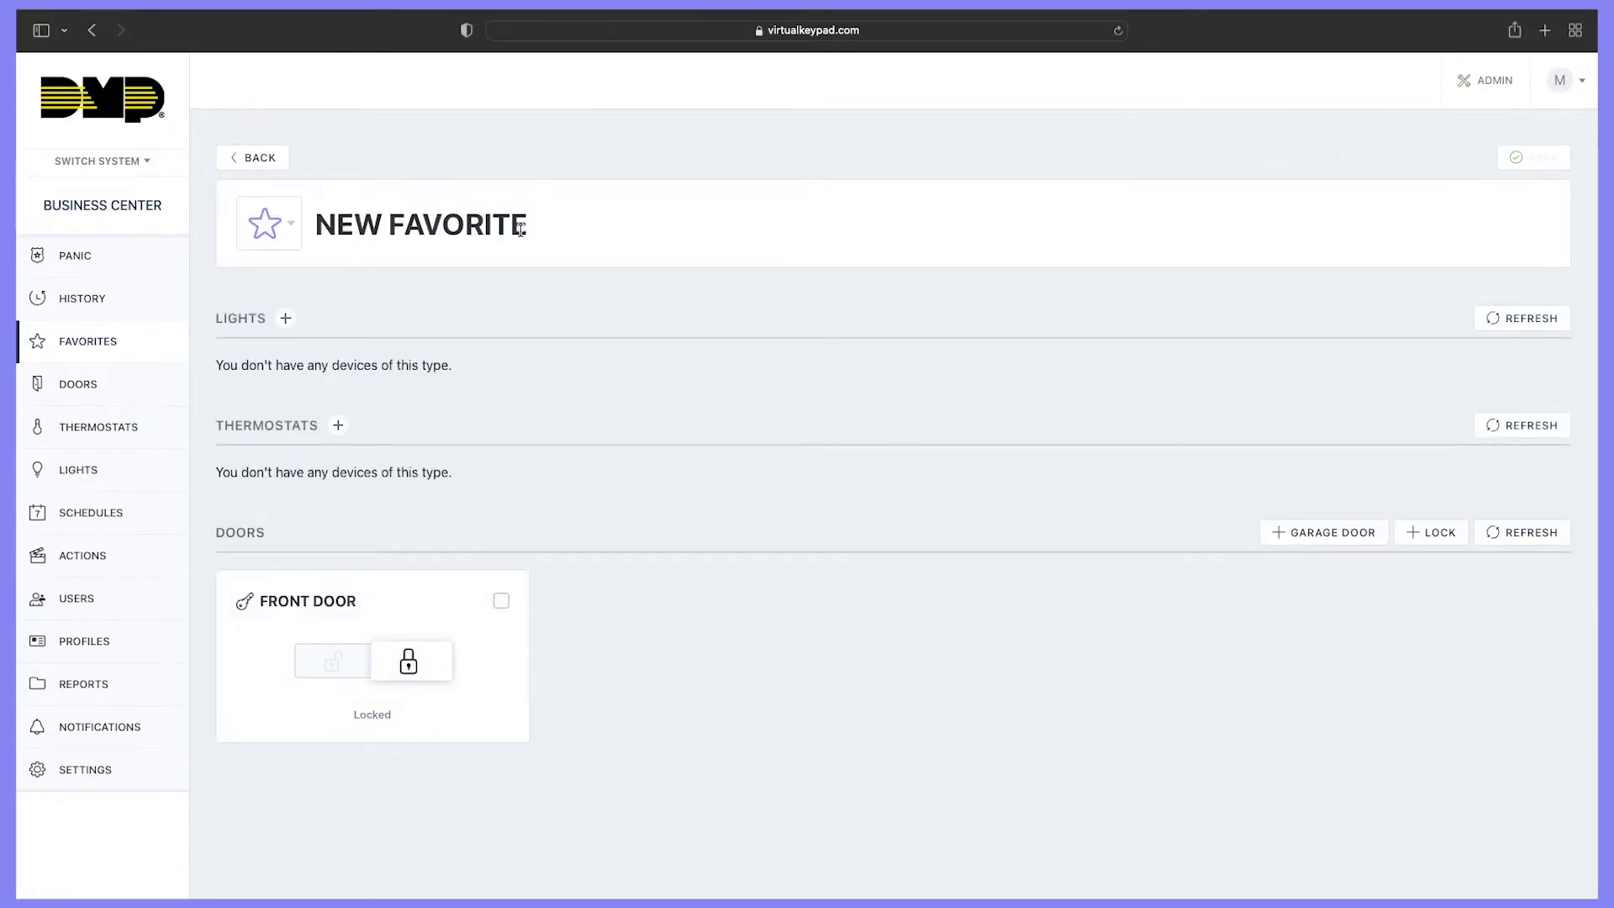
pyautogui.click(521, 229)
pyautogui.press('BackSpace')
pyautogui.press('BackSpace')
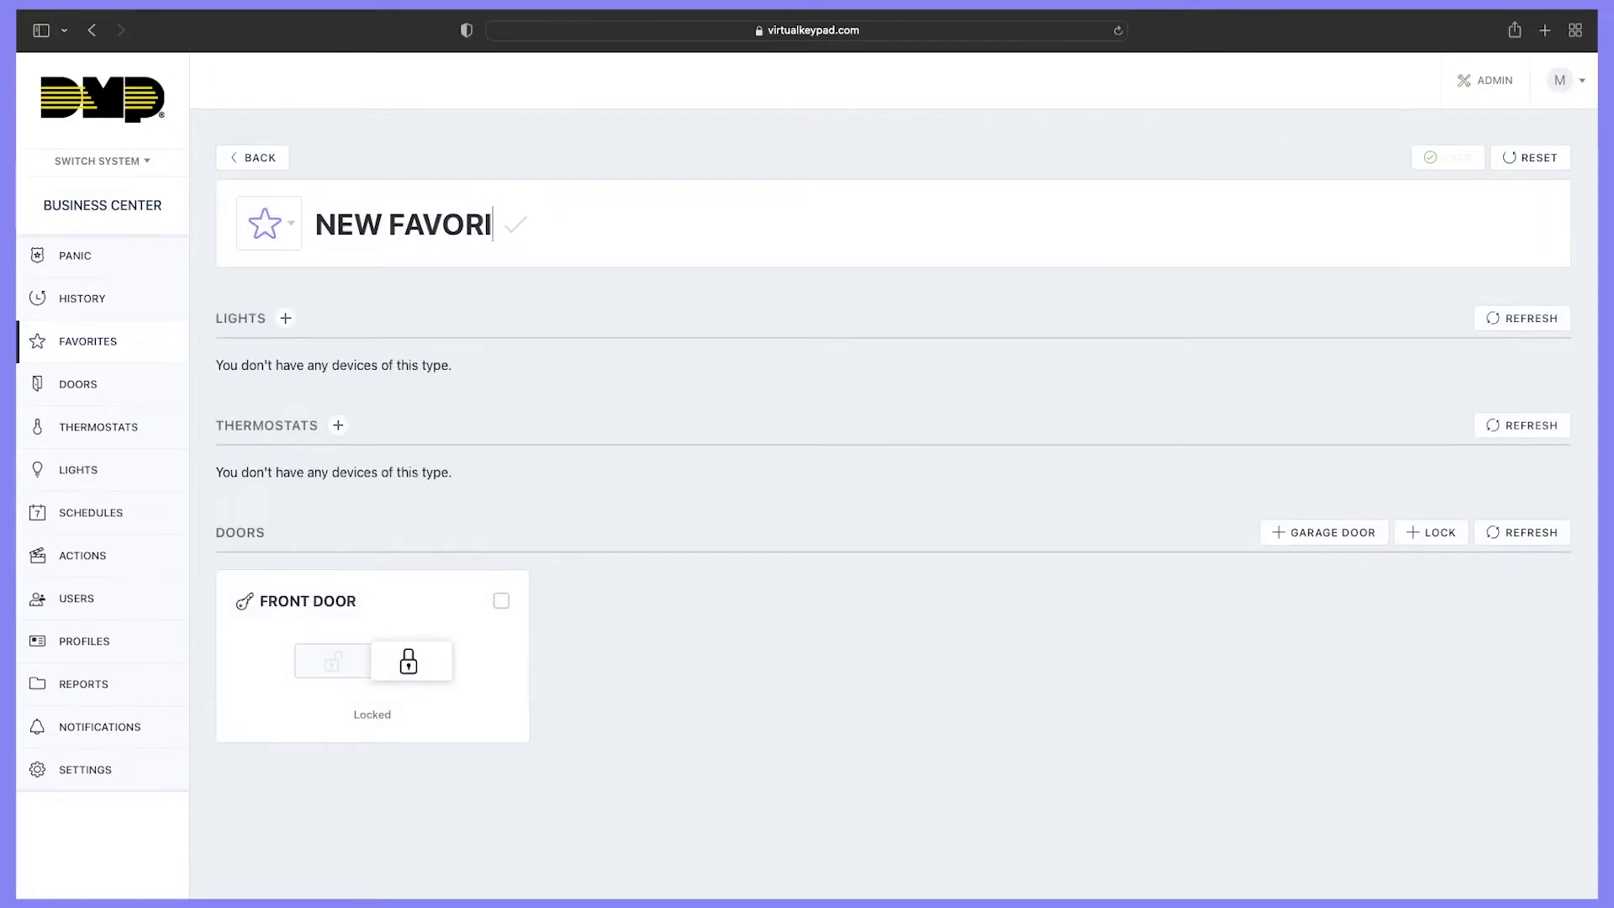
pyautogui.press('BackSpace')
pyautogui.press('BackSpace')
pyautogui.press('BackSpace')
pyautogui.press('BackSpace')
pyautogui.press('BackSpace')
pyautogui.press('BackSpace')
pyautogui.press('BackSpace')
pyautogui.press('BackSpace')
pyautogui.press('BackSpace')
pyautogui.press('BackSpace')
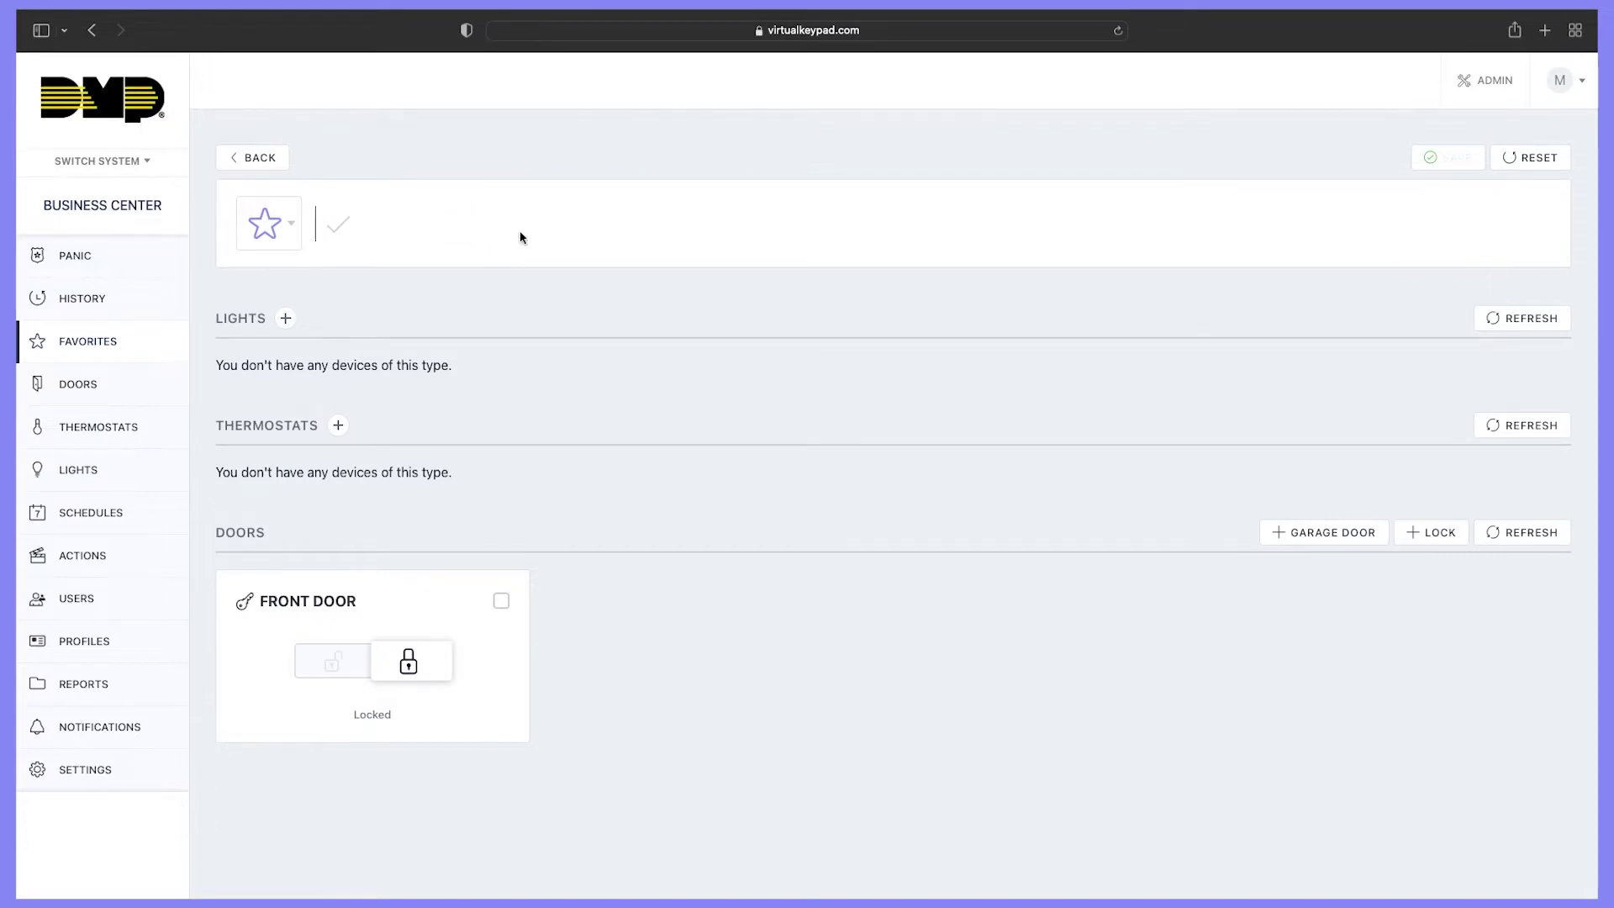
pyautogui.write('DOOR LOCK')
# Give DOOR LOCK a door icon, include the Front Door locked, and save it.
pyautogui.click(294, 230)
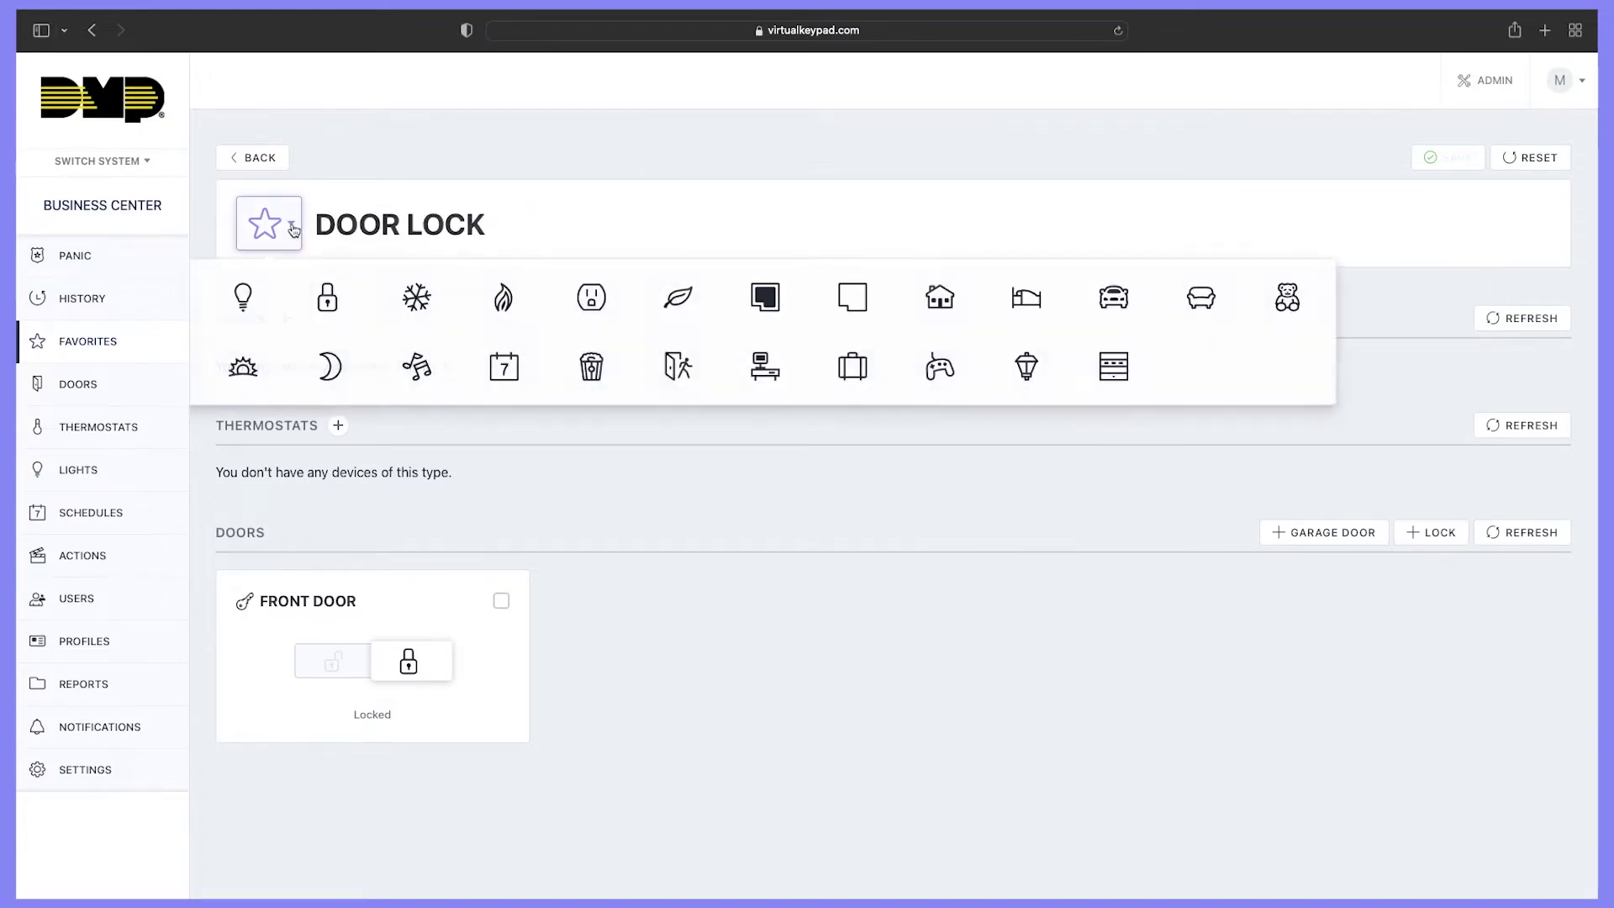
pyautogui.click(690, 369)
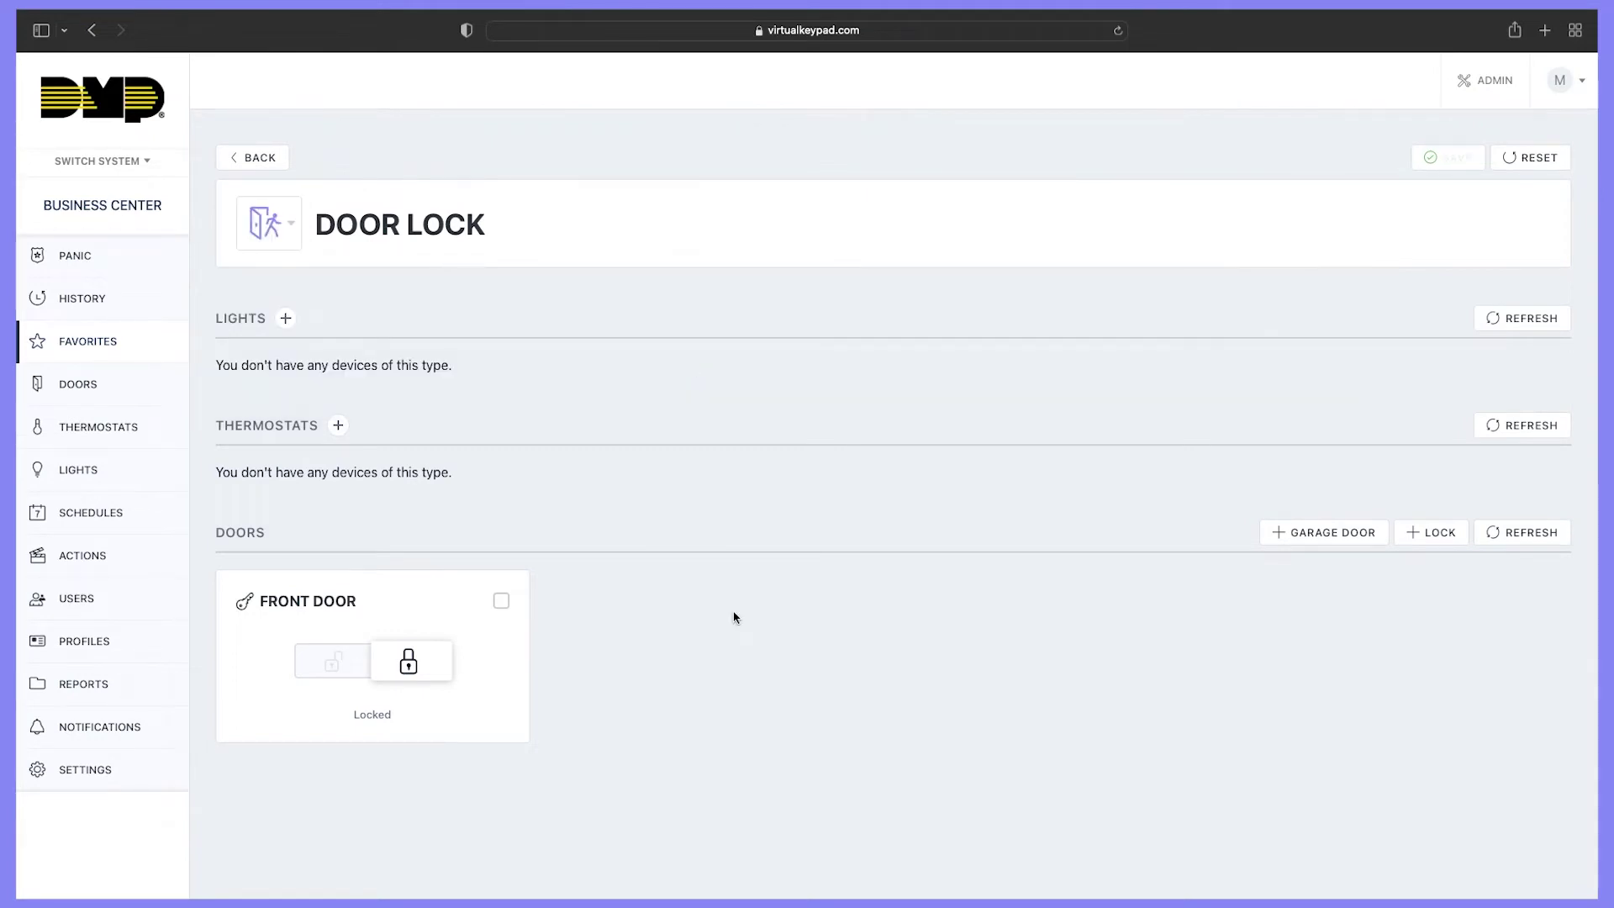
pyautogui.click(501, 601)
pyautogui.click(1450, 157)
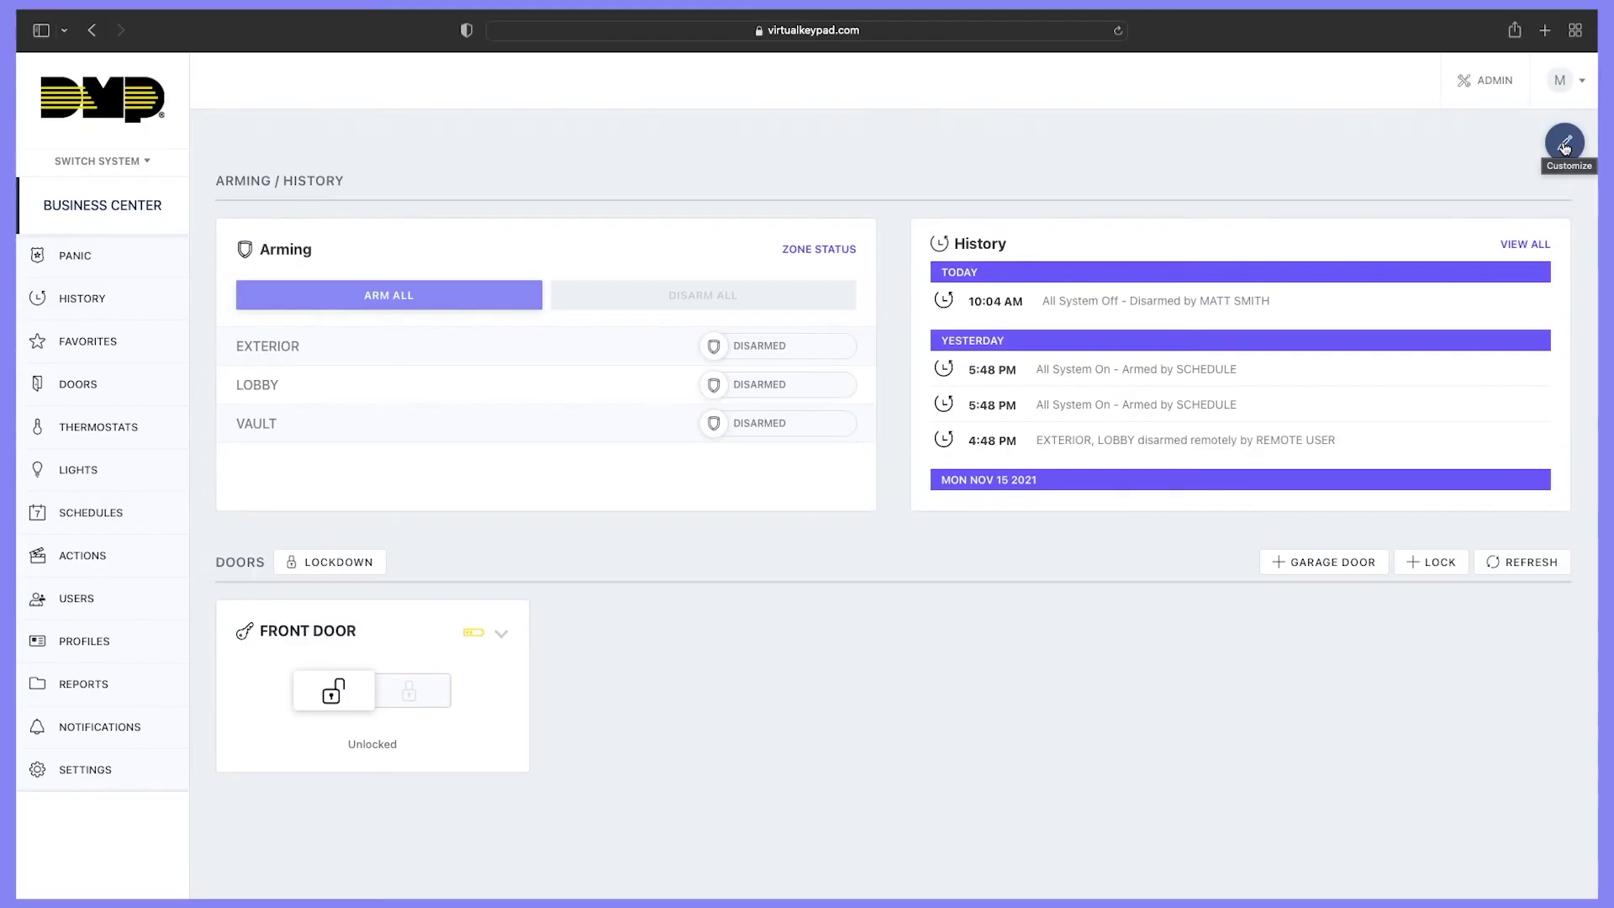
# Tick DOOR LOCK under the dashboard's Favorites section and save the Business Center layout.
pyautogui.click(1564, 147)
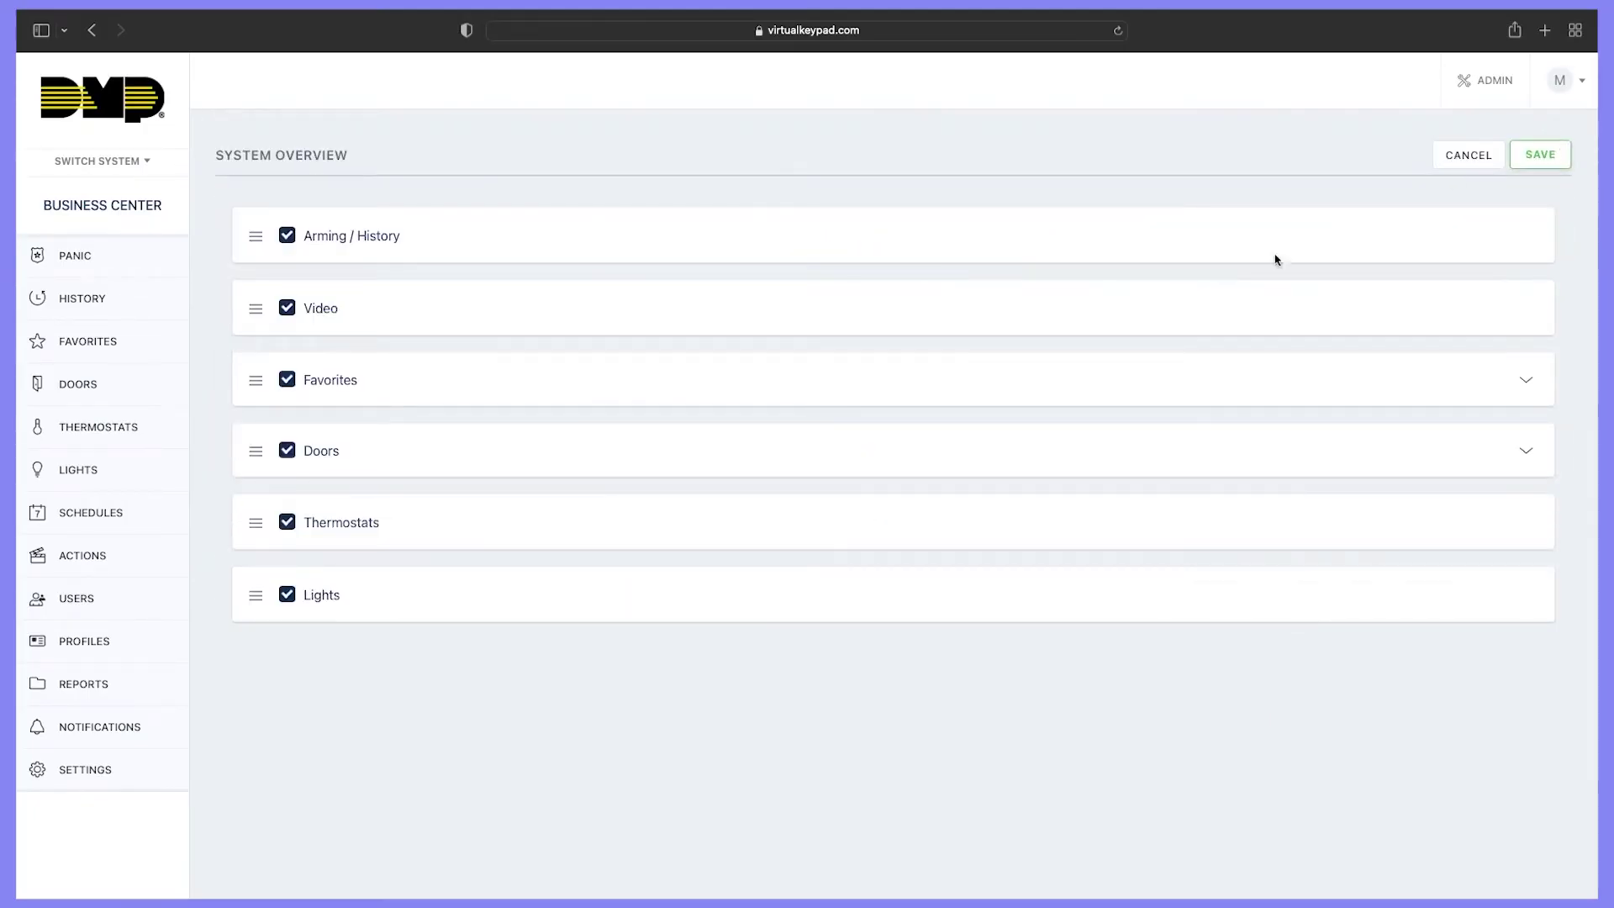
pyautogui.click(1526, 380)
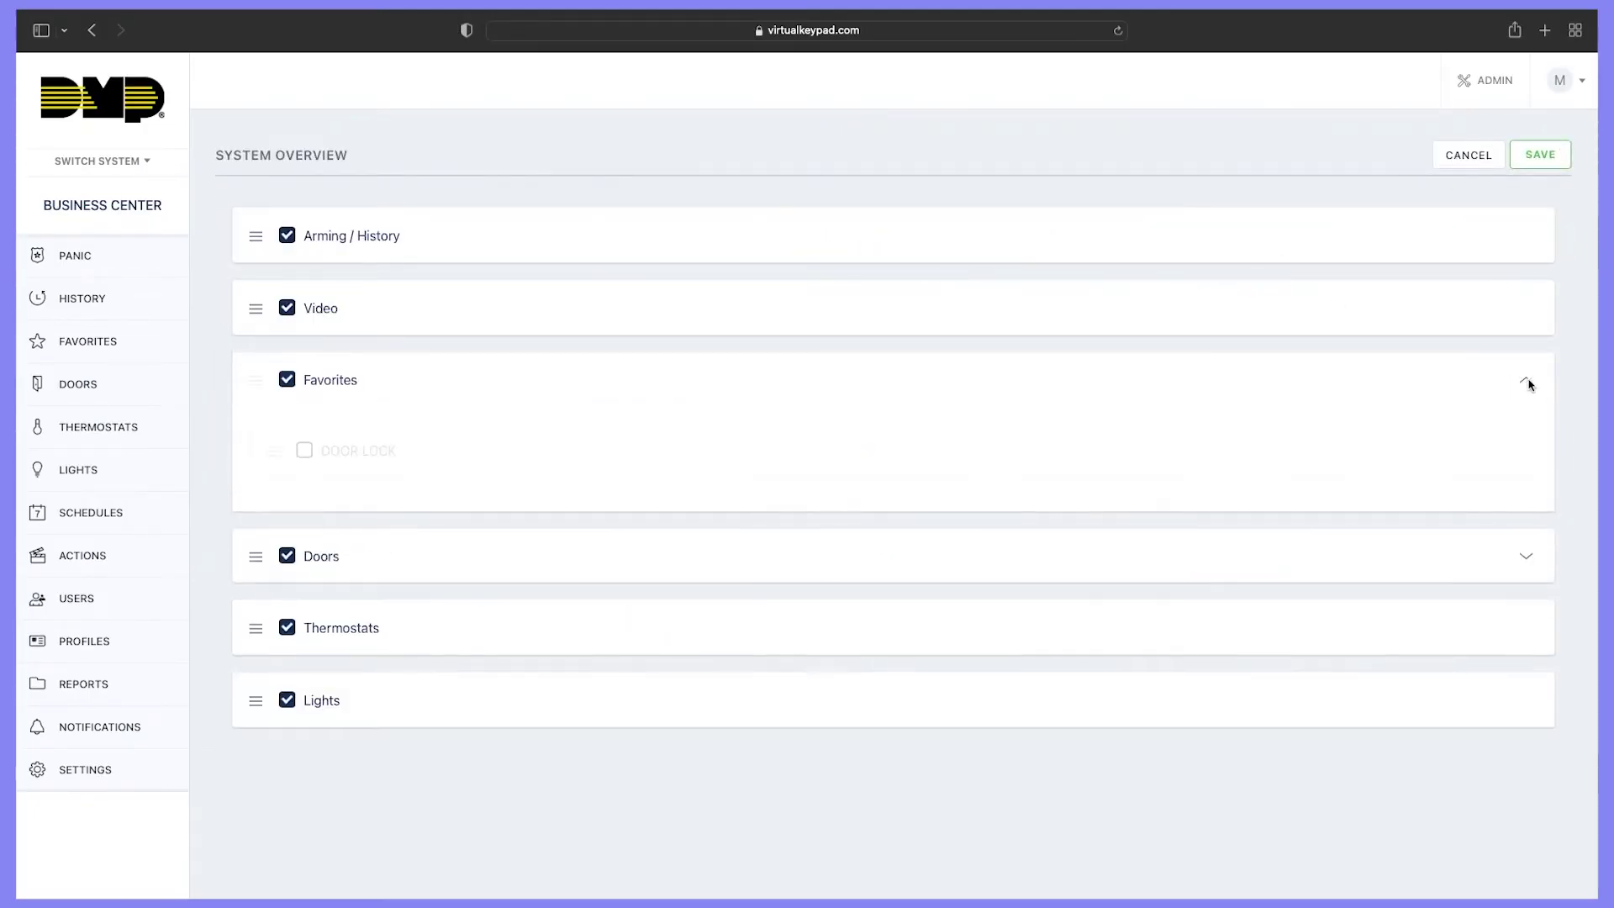
pyautogui.click(305, 452)
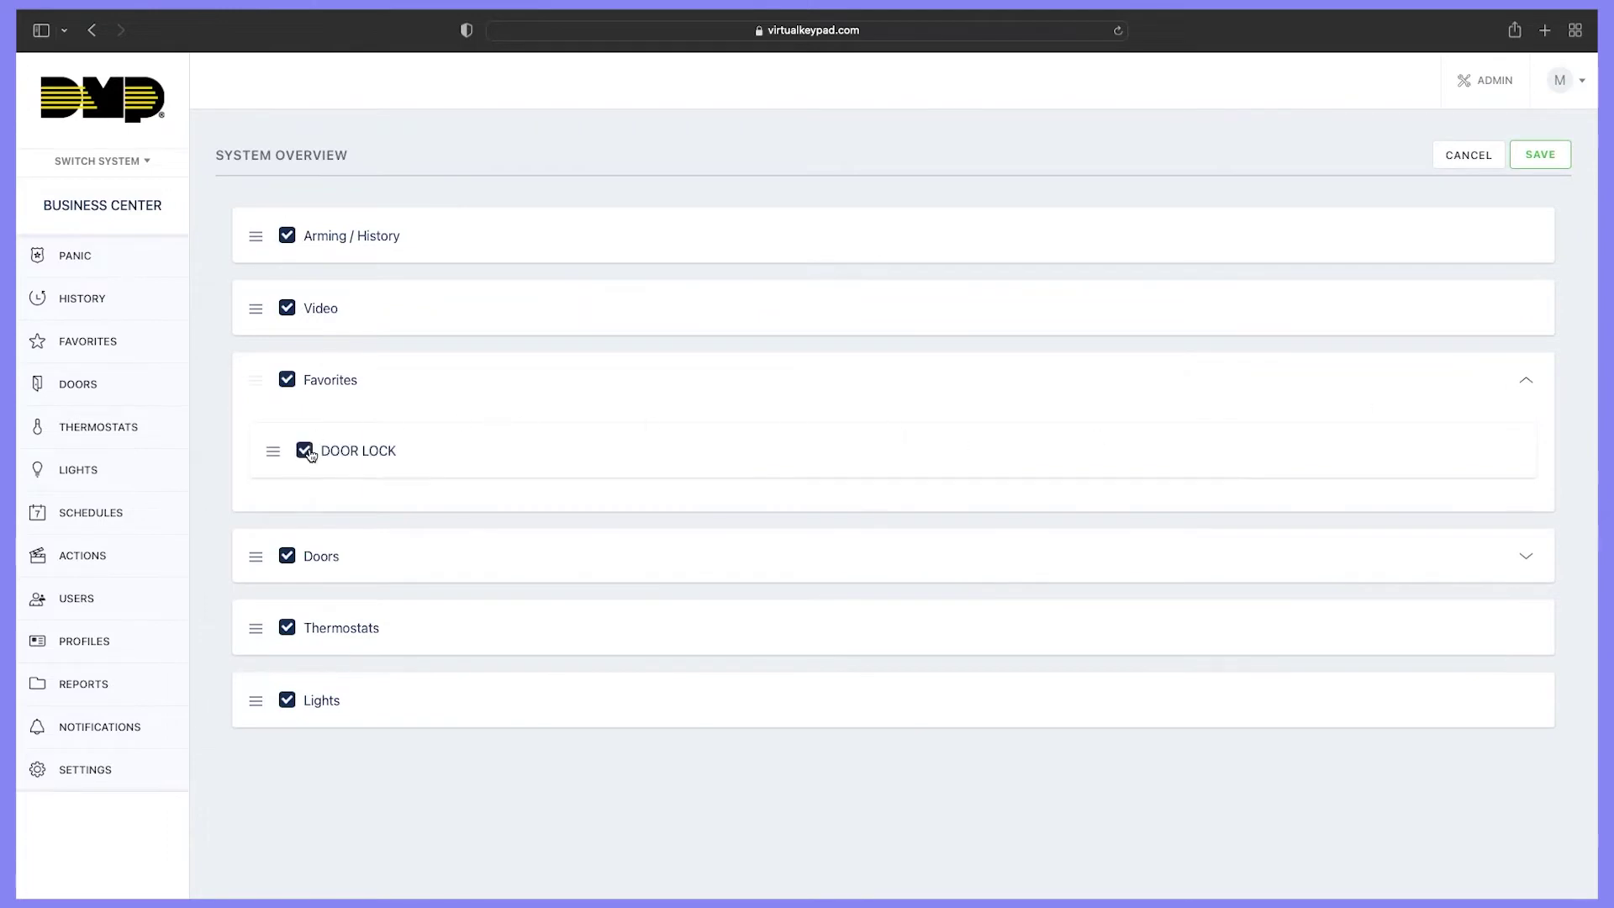
pyautogui.click(1541, 156)
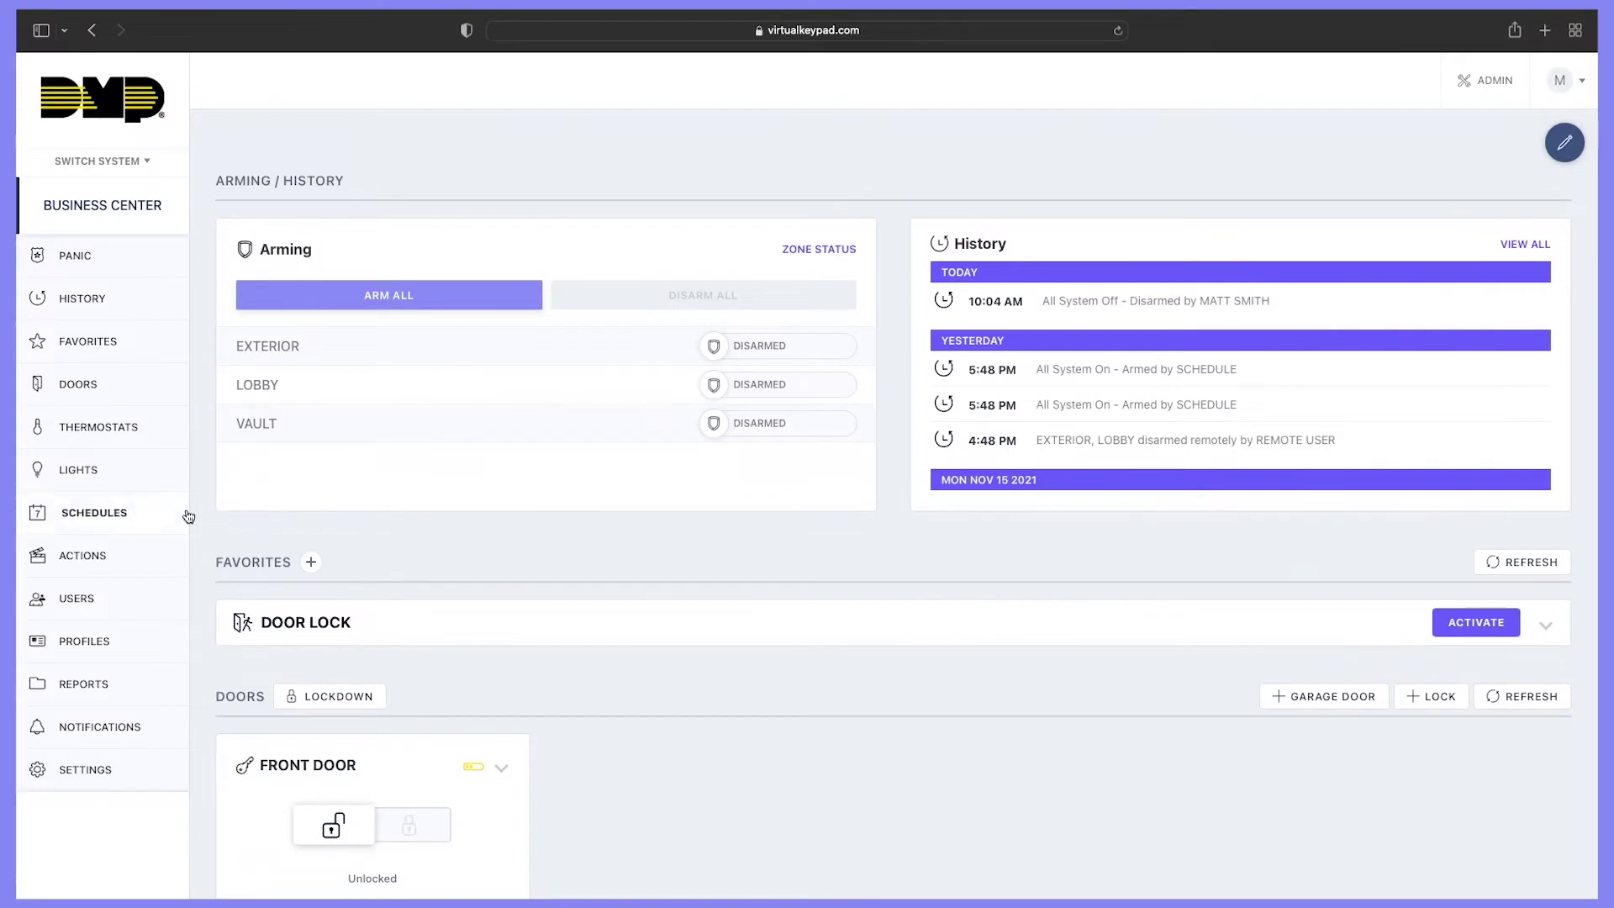
# Create a new schedule named FRONT DOOR LOCK.
pyautogui.click(141, 523)
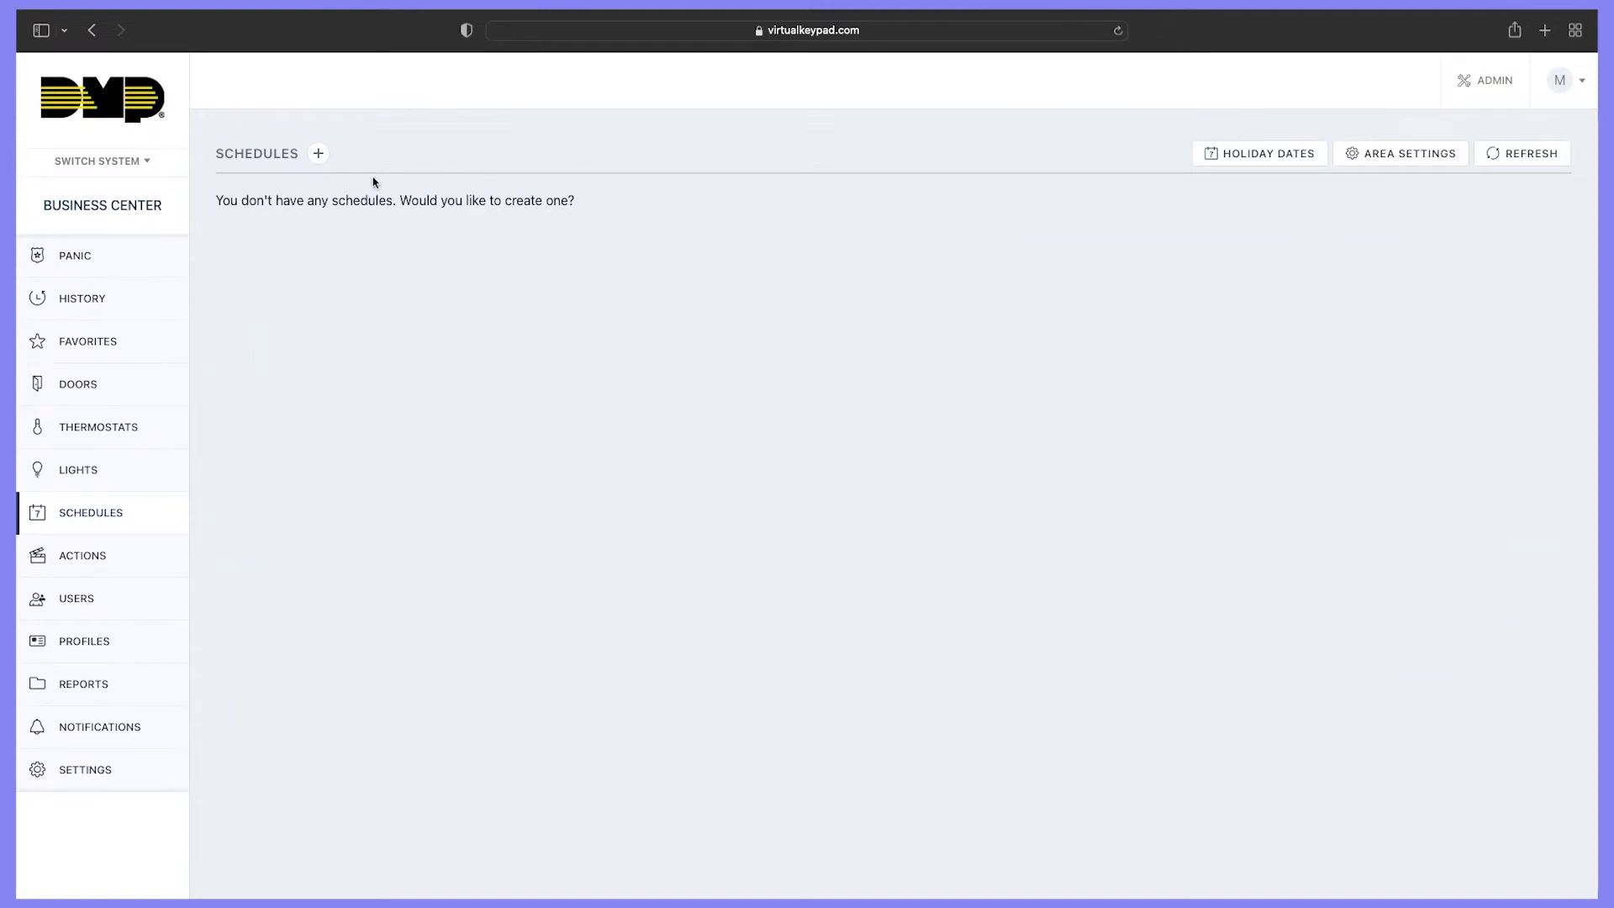
pyautogui.click(318, 154)
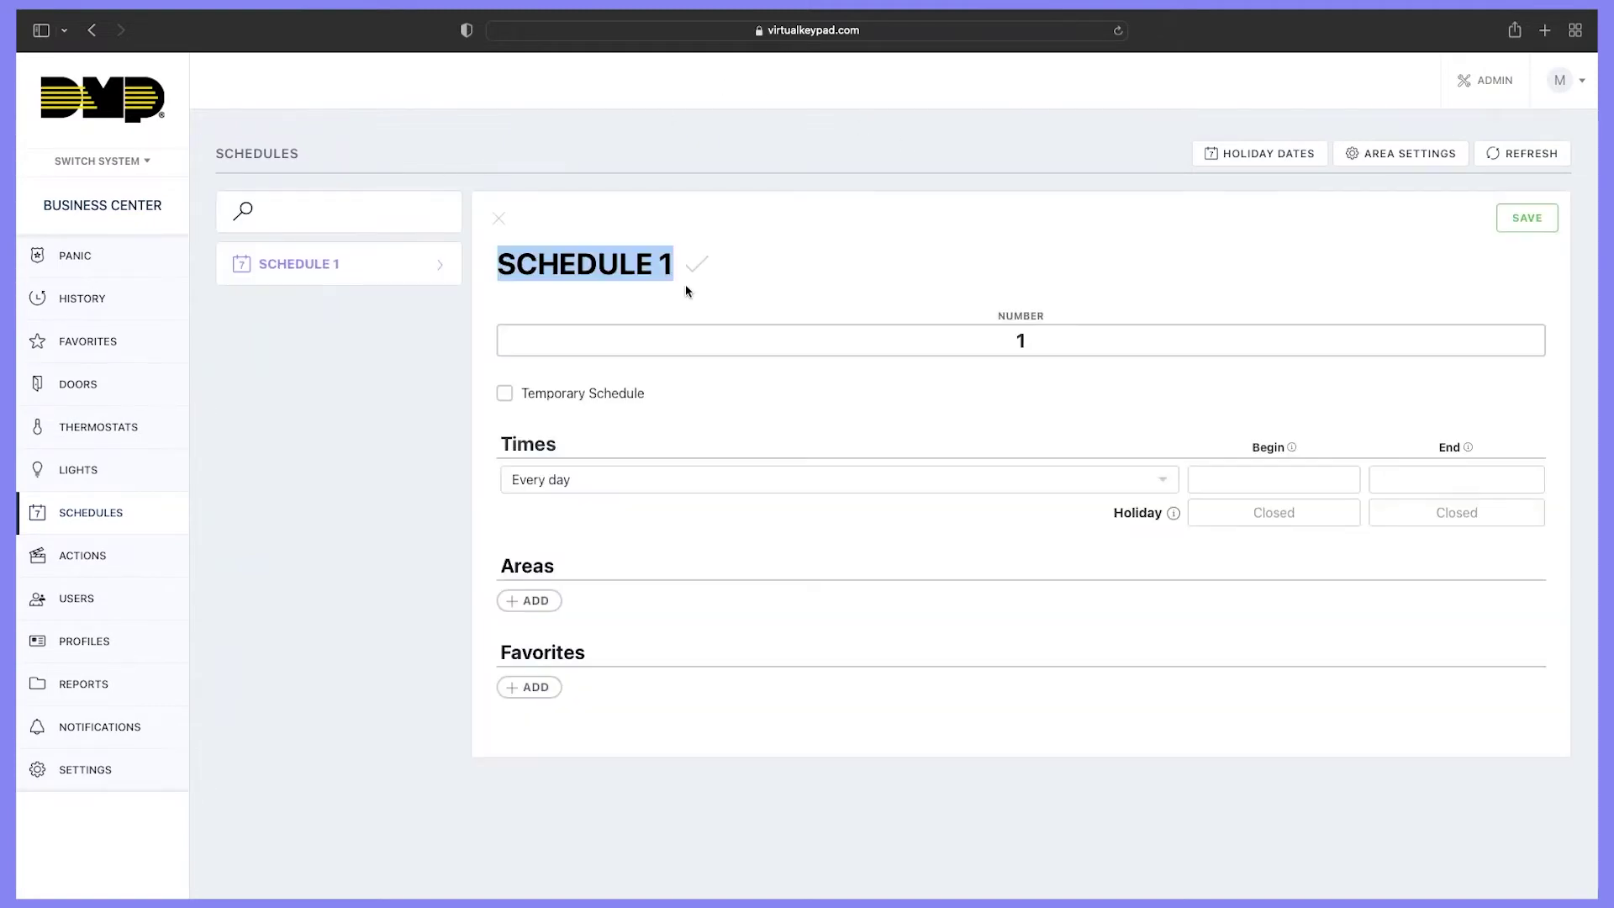
pyautogui.write('FRONT DOOR LOCK')
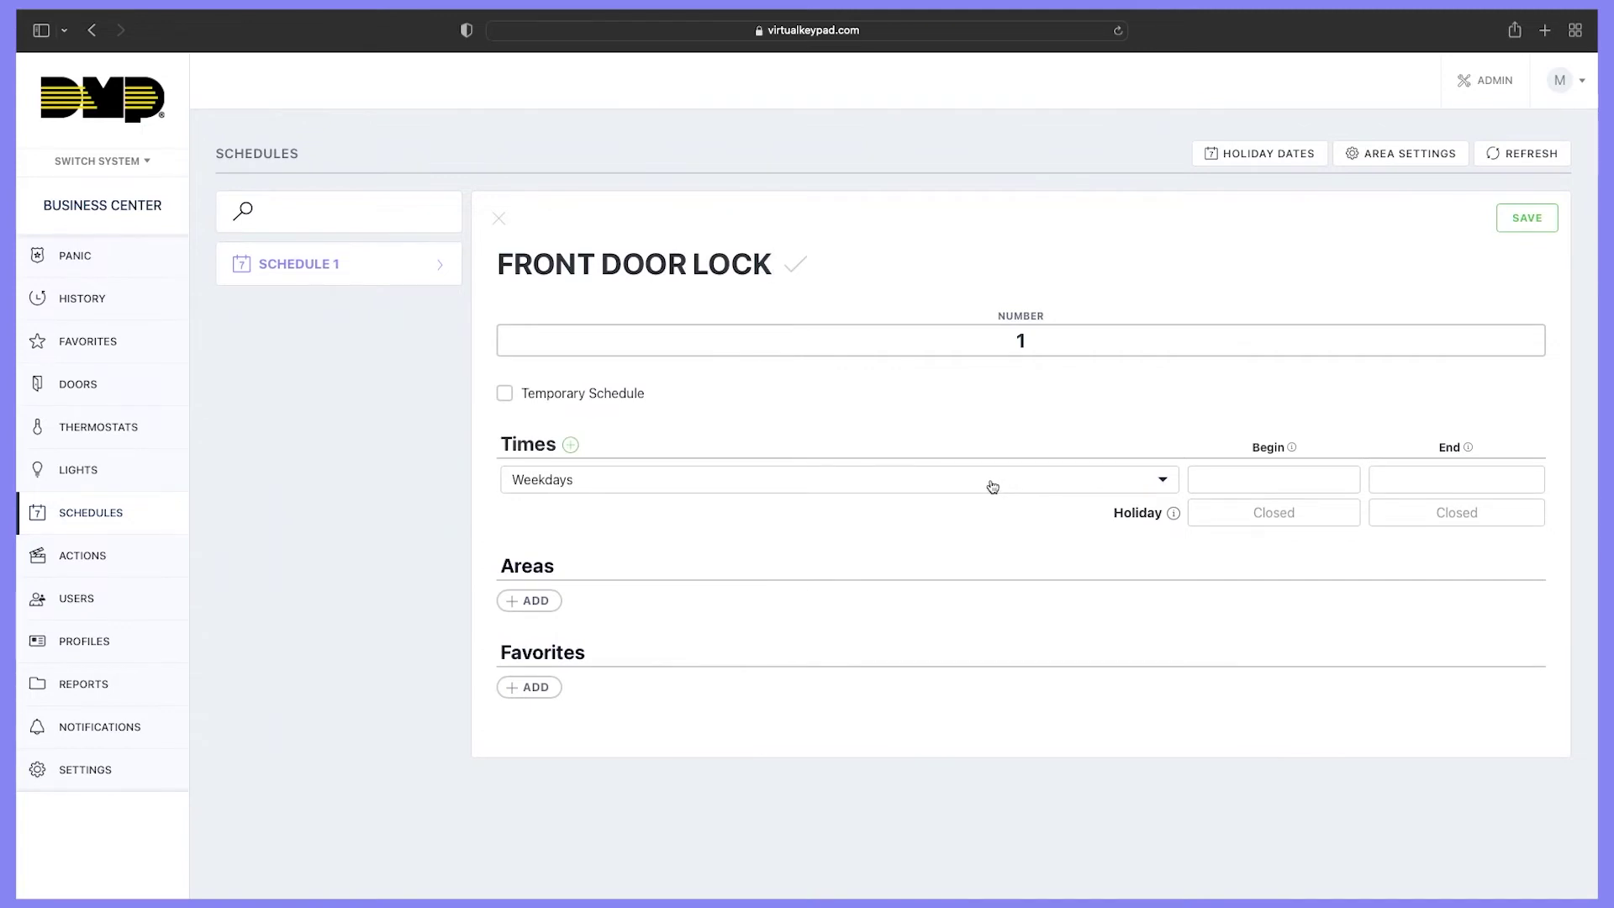
# Set the Weekdays begin time to a specific time of 5:00 PM.
pyautogui.click(1303, 491)
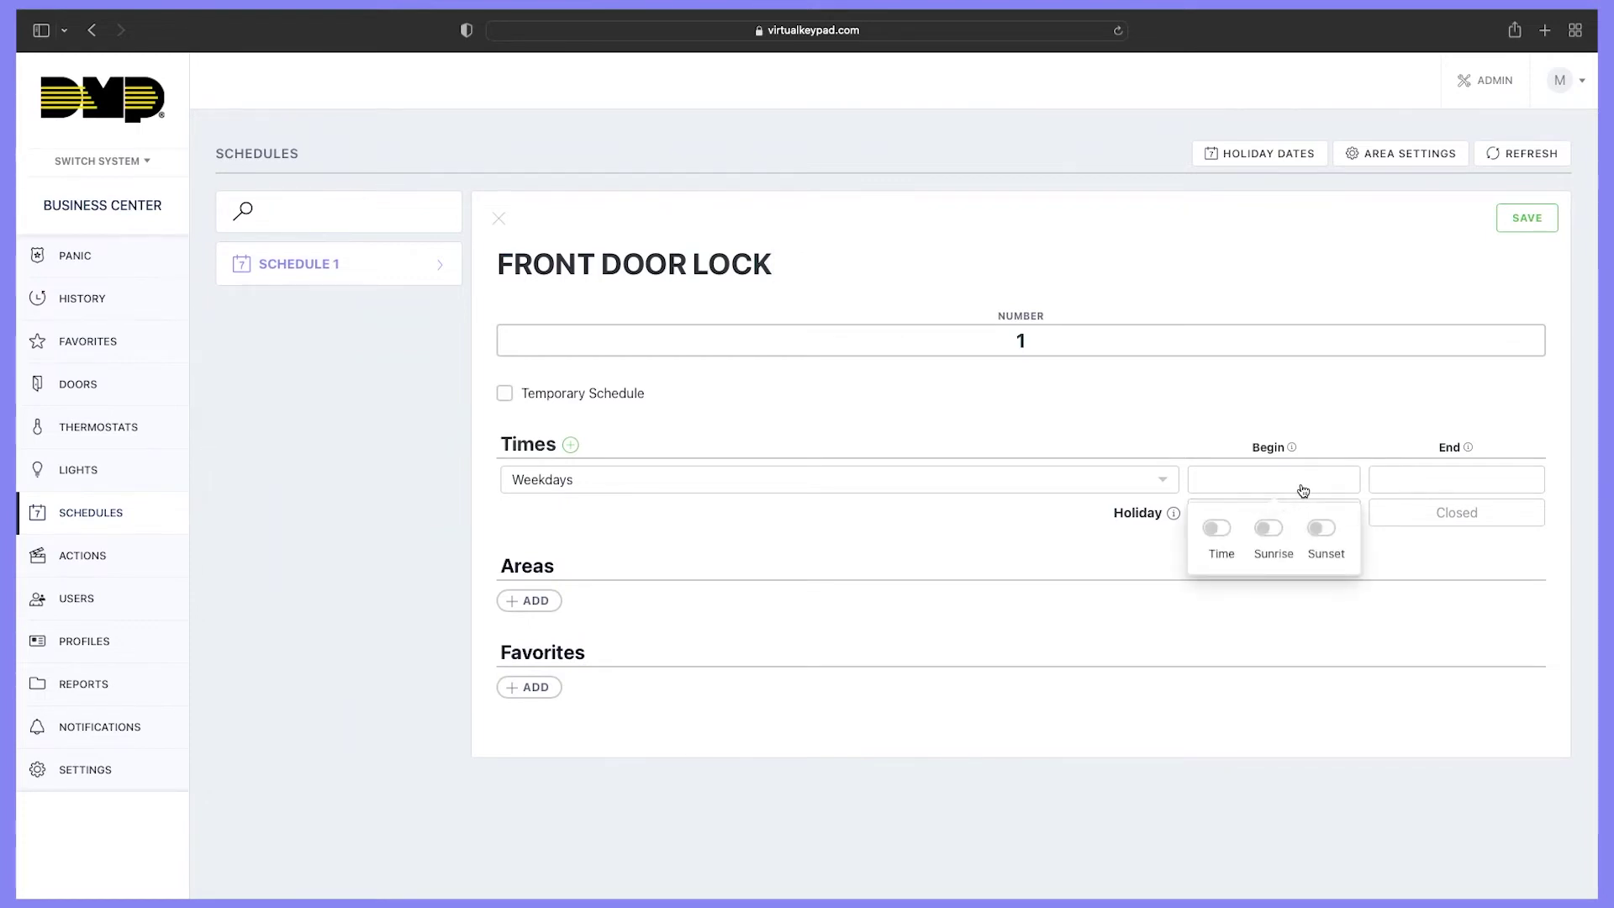
pyautogui.click(1216, 528)
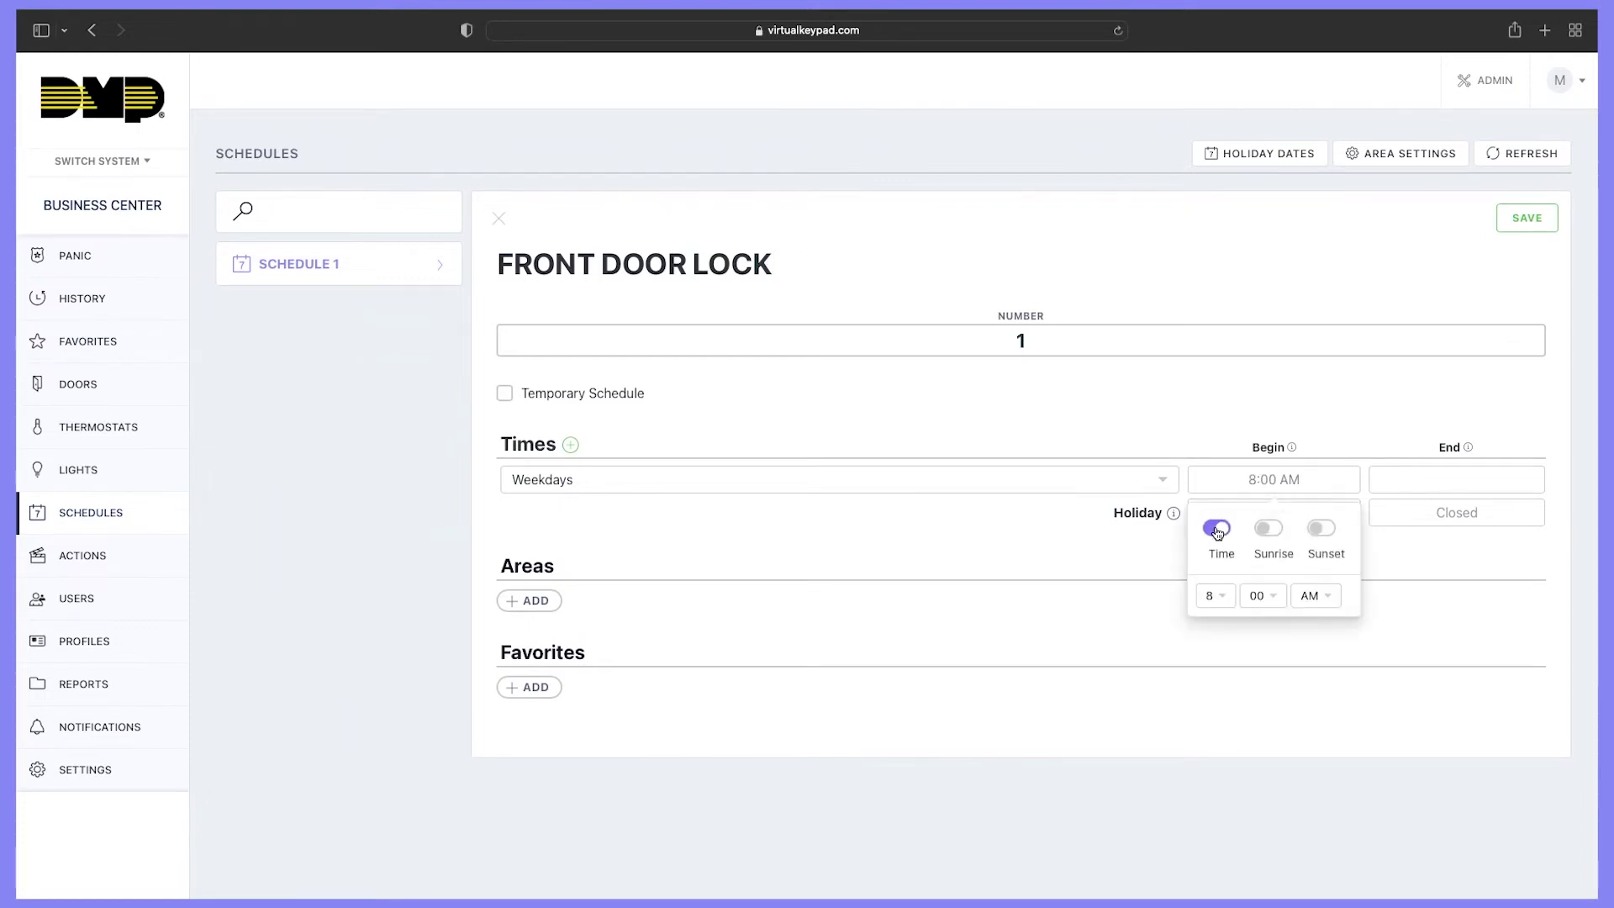
pyautogui.click(1215, 595)
pyautogui.click(1210, 711)
pyautogui.click(1316, 596)
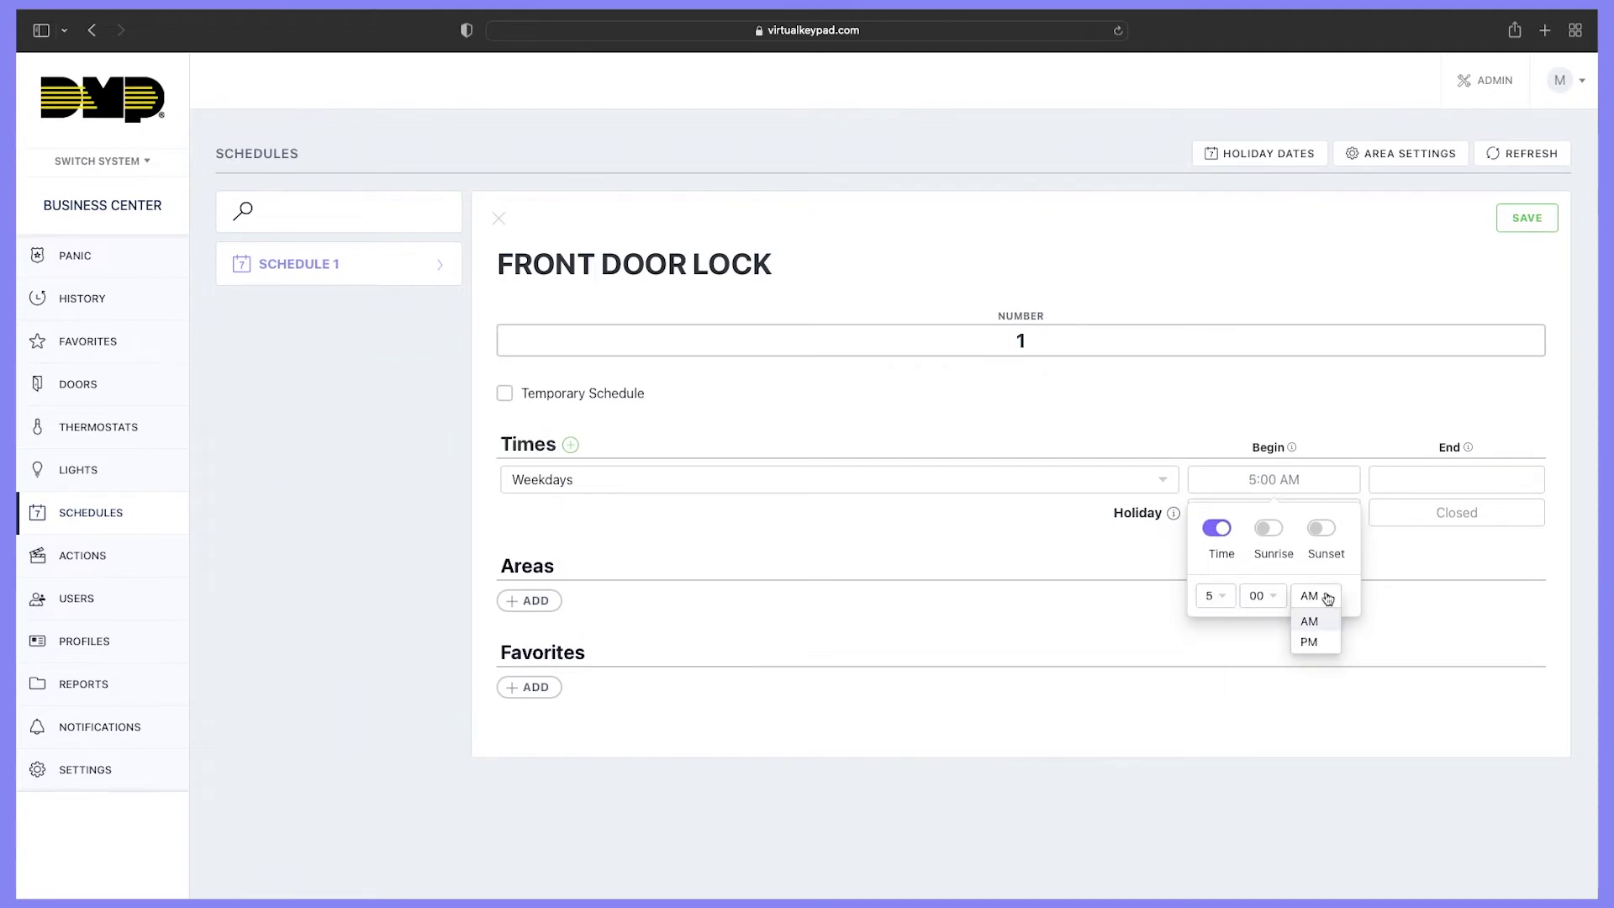
pyautogui.click(1311, 639)
pyautogui.click(1319, 653)
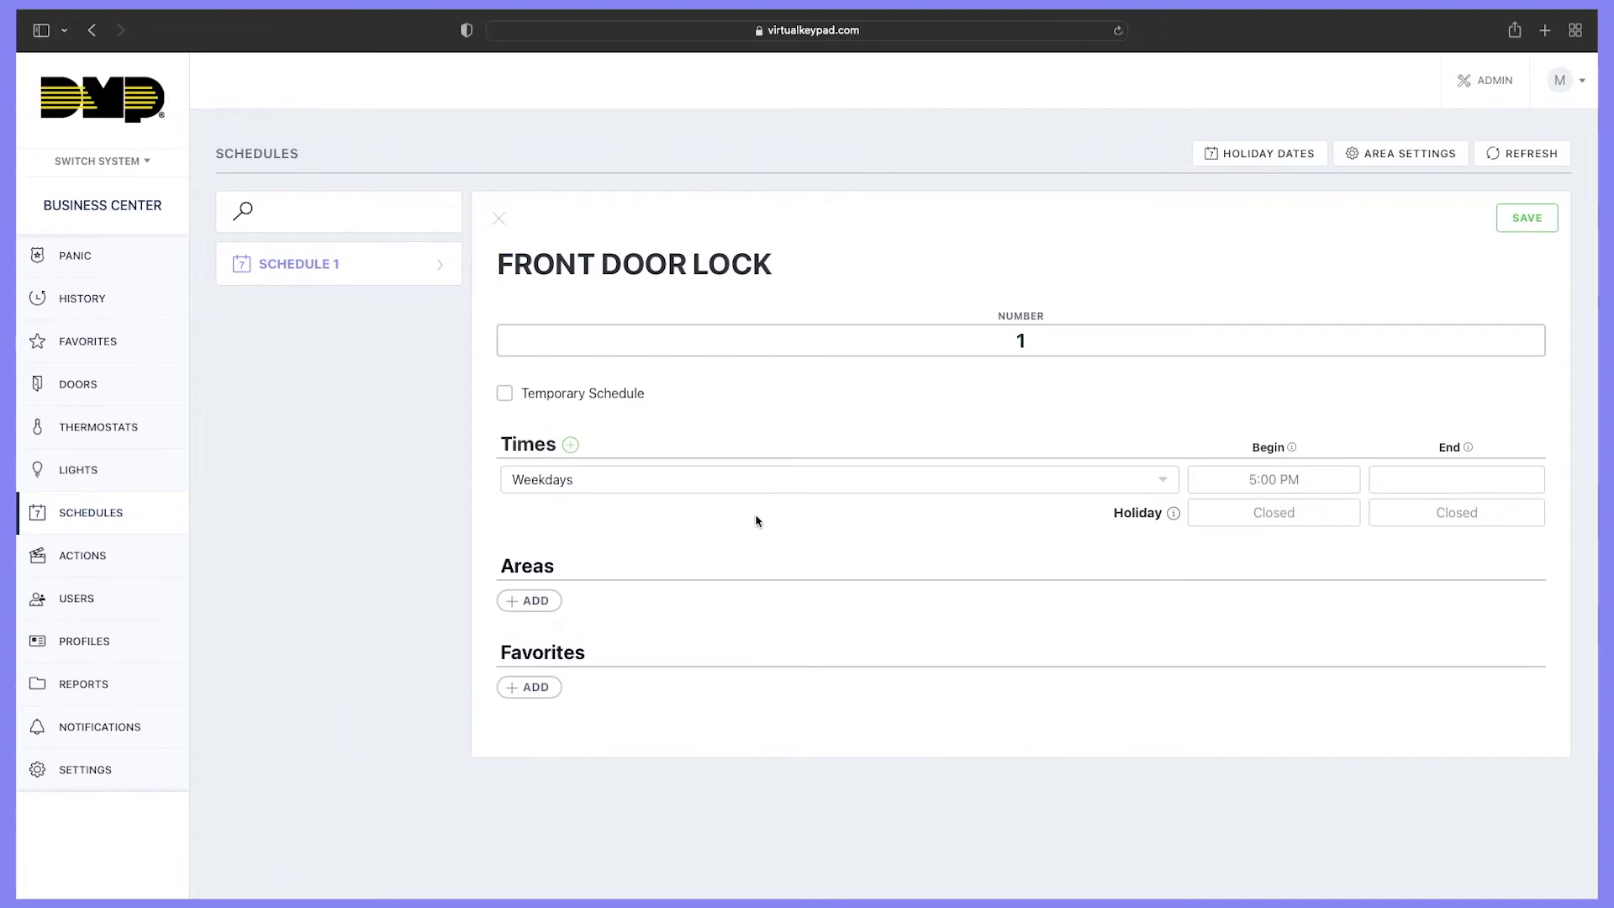
# Add a second time row for Saturday beginning at 12:00 PM.
pyautogui.click(570, 445)
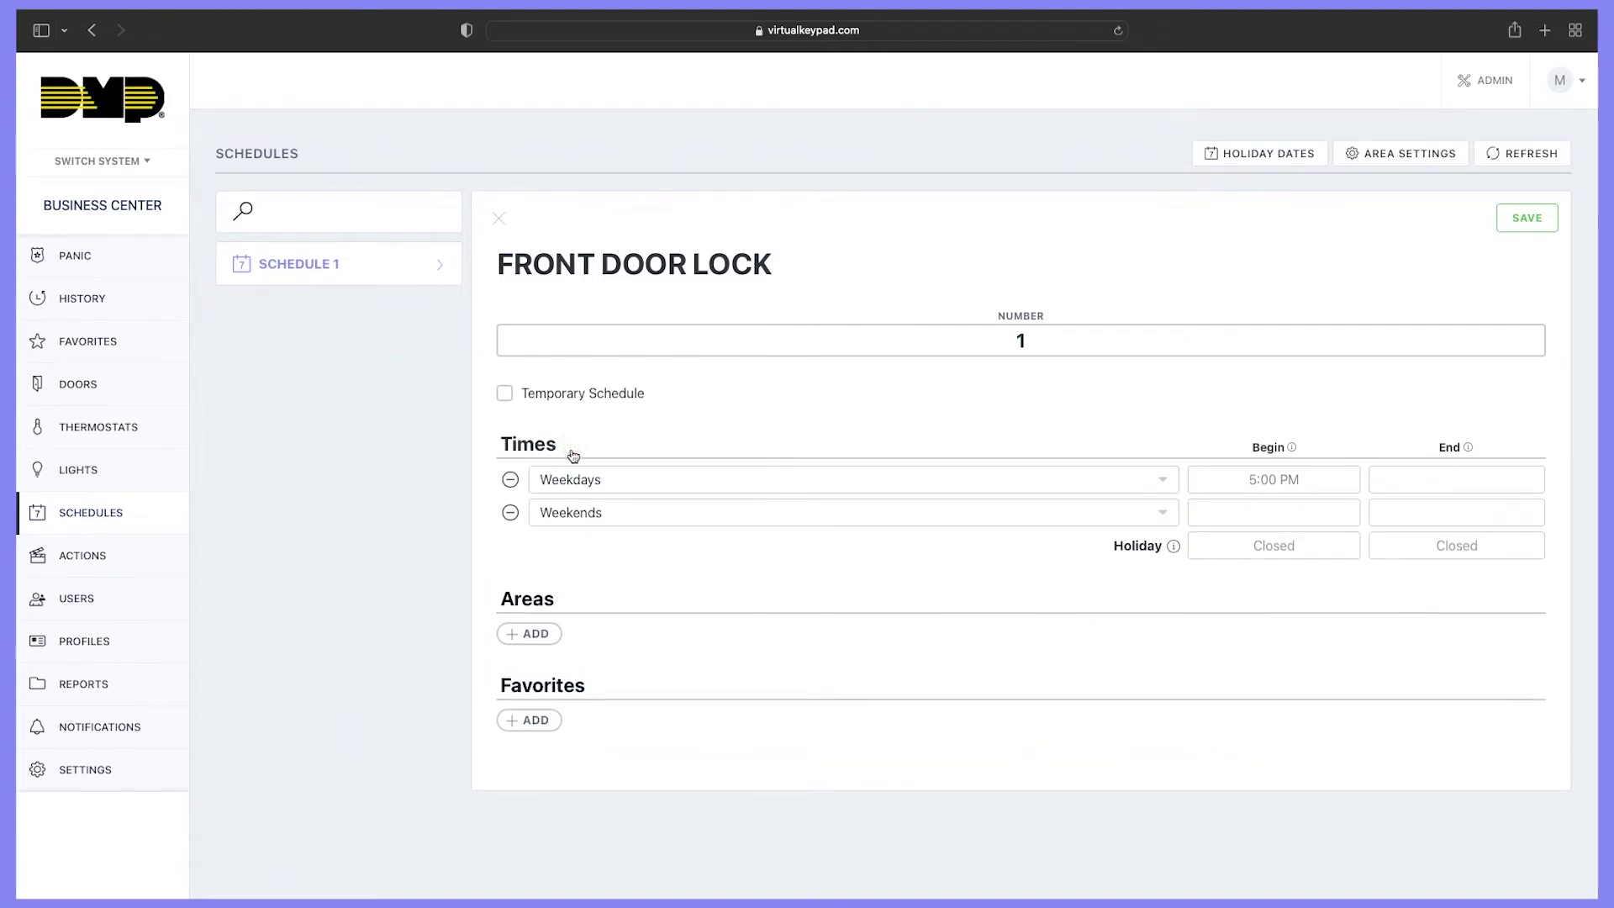
pyautogui.click(1163, 514)
pyautogui.click(598, 591)
pyautogui.click(1279, 526)
pyautogui.click(1017, 607)
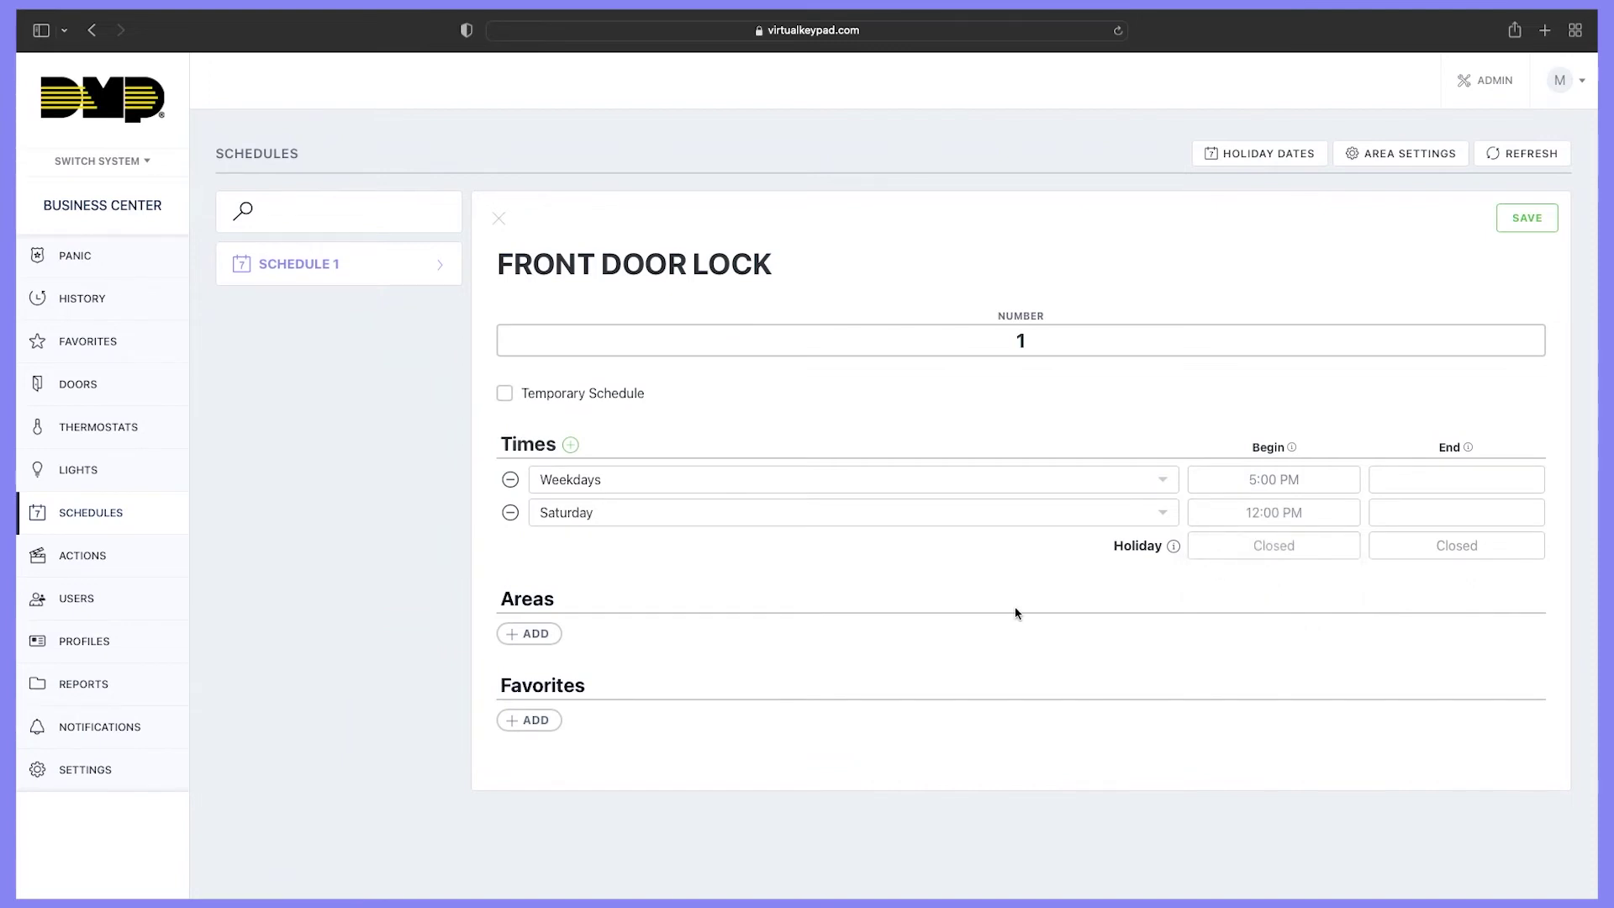
# Revisit Saturday's begin-time and offset options, then save the FRONT DOOR LOCK schedule.
pyautogui.click(1250, 528)
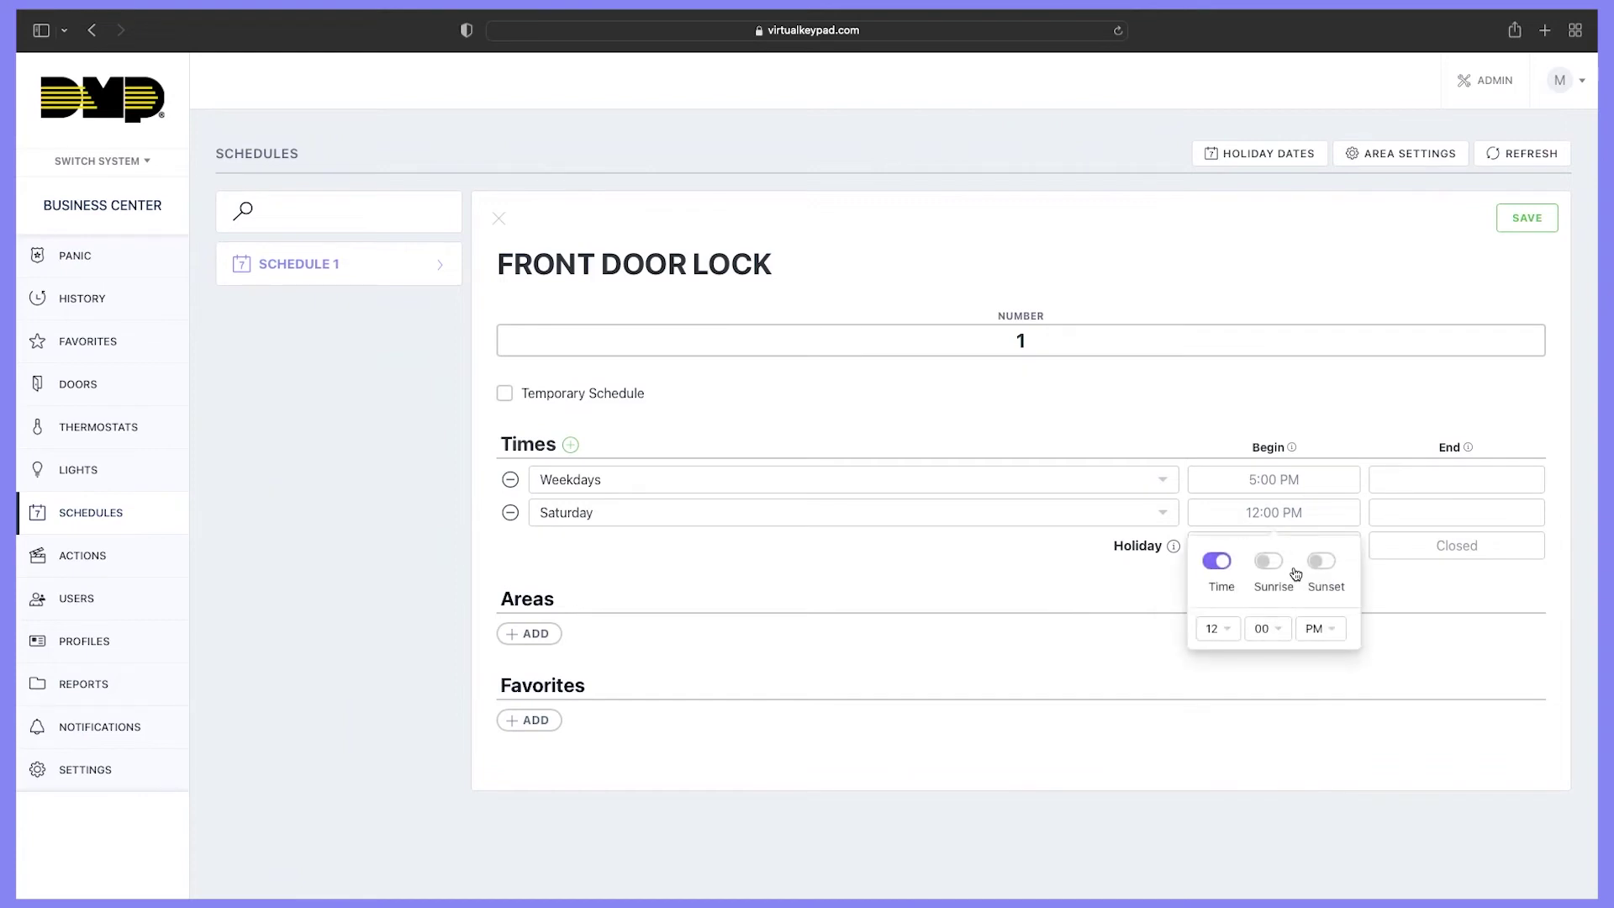
pyautogui.click(1268, 561)
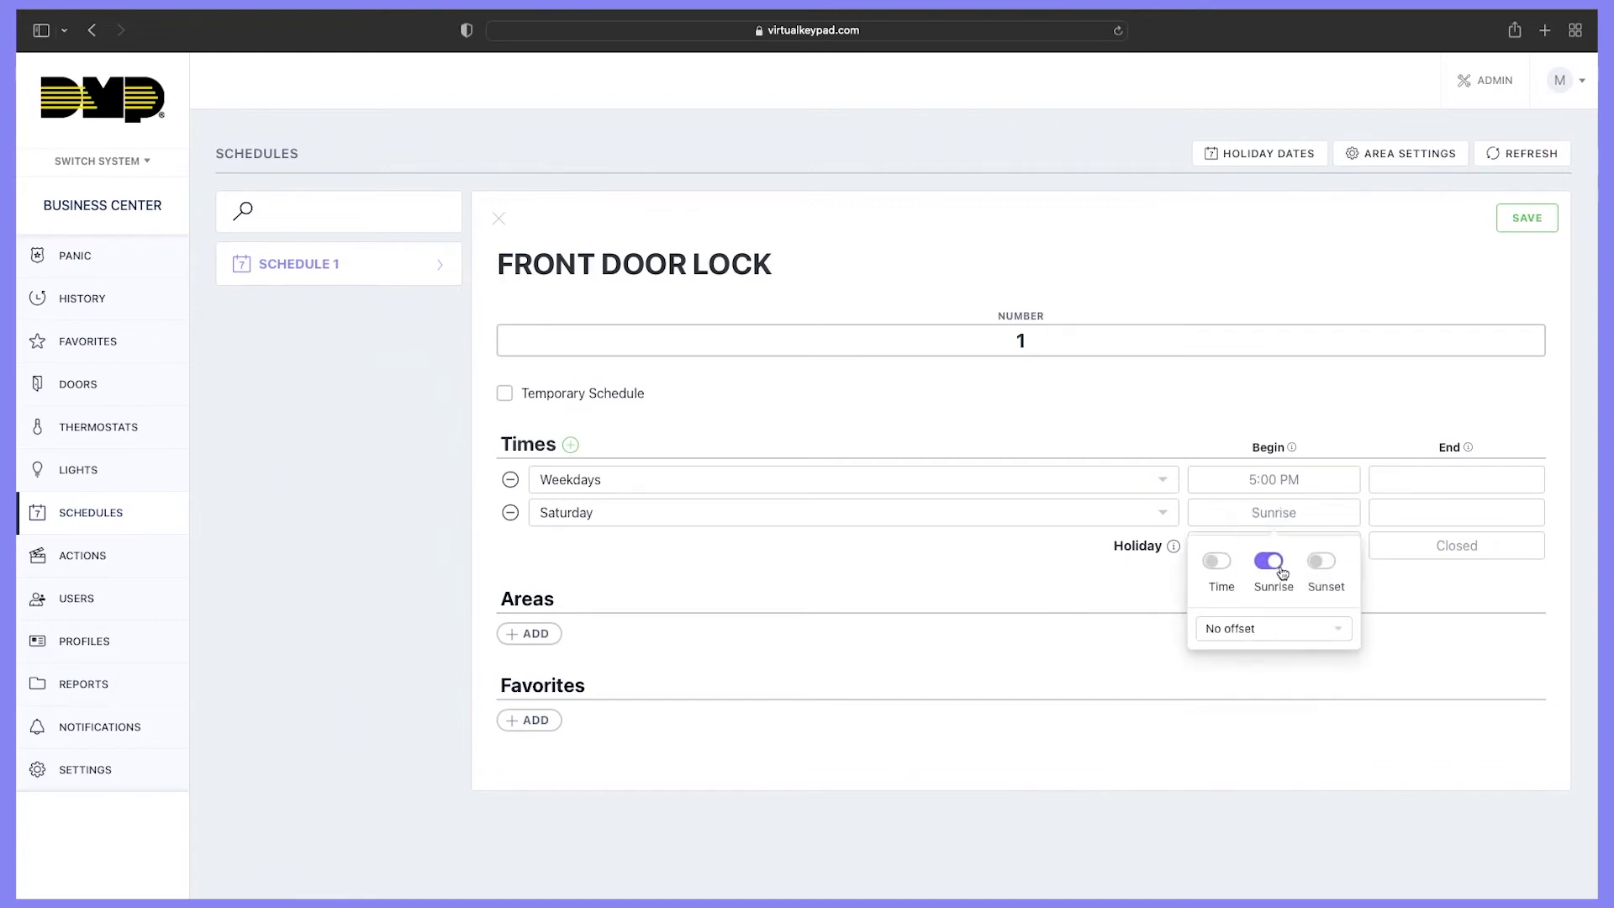
pyautogui.click(1252, 638)
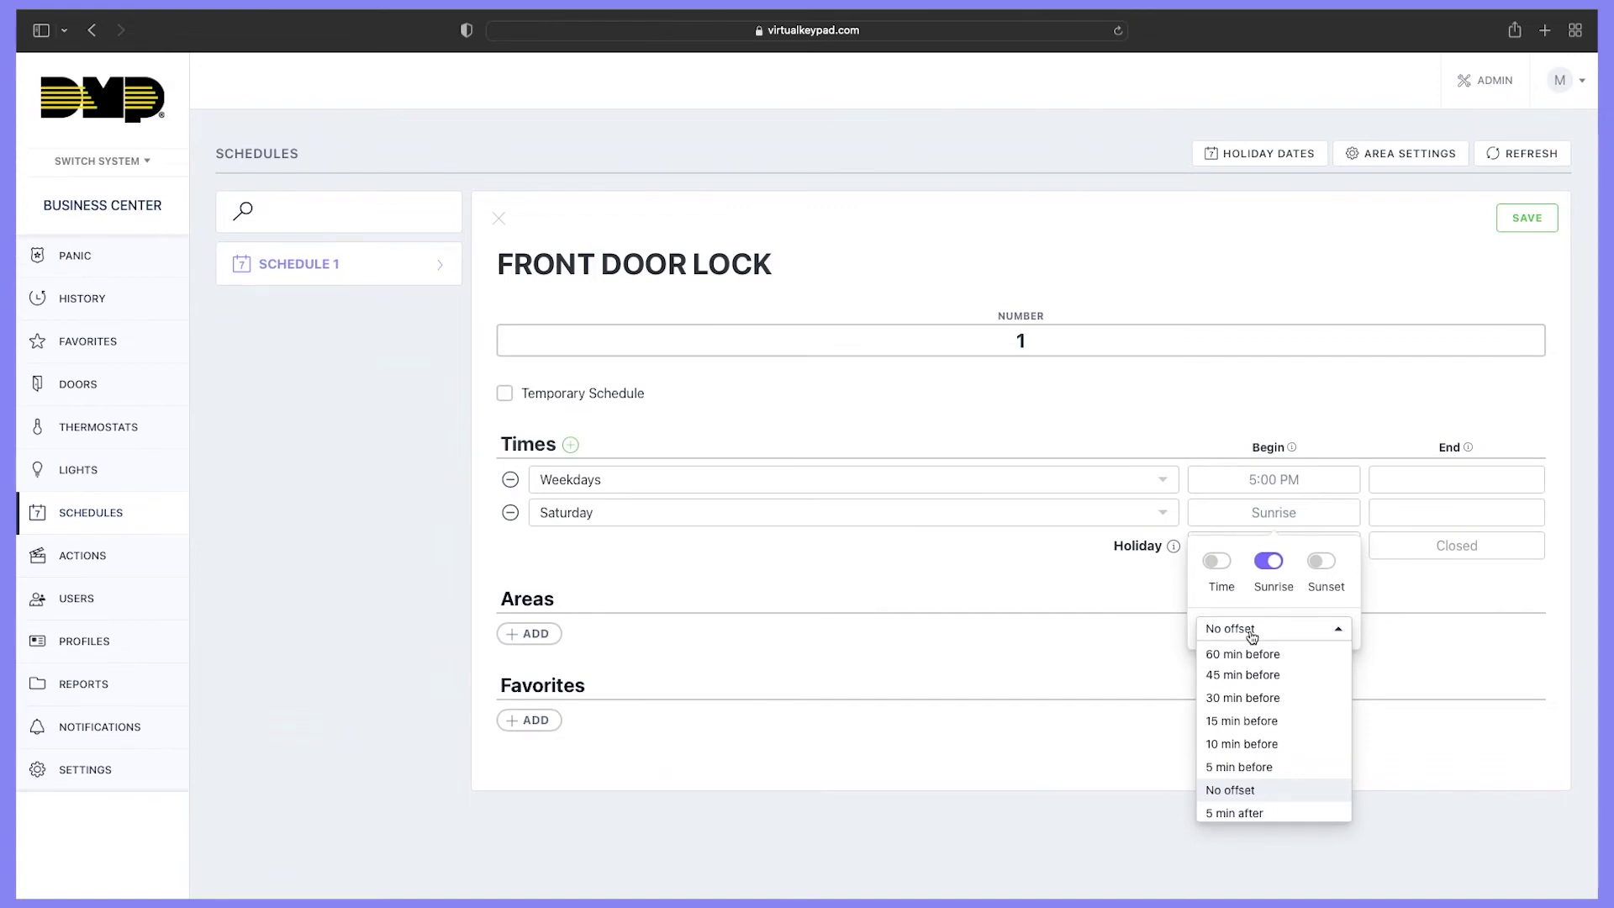
pyautogui.click(1251, 636)
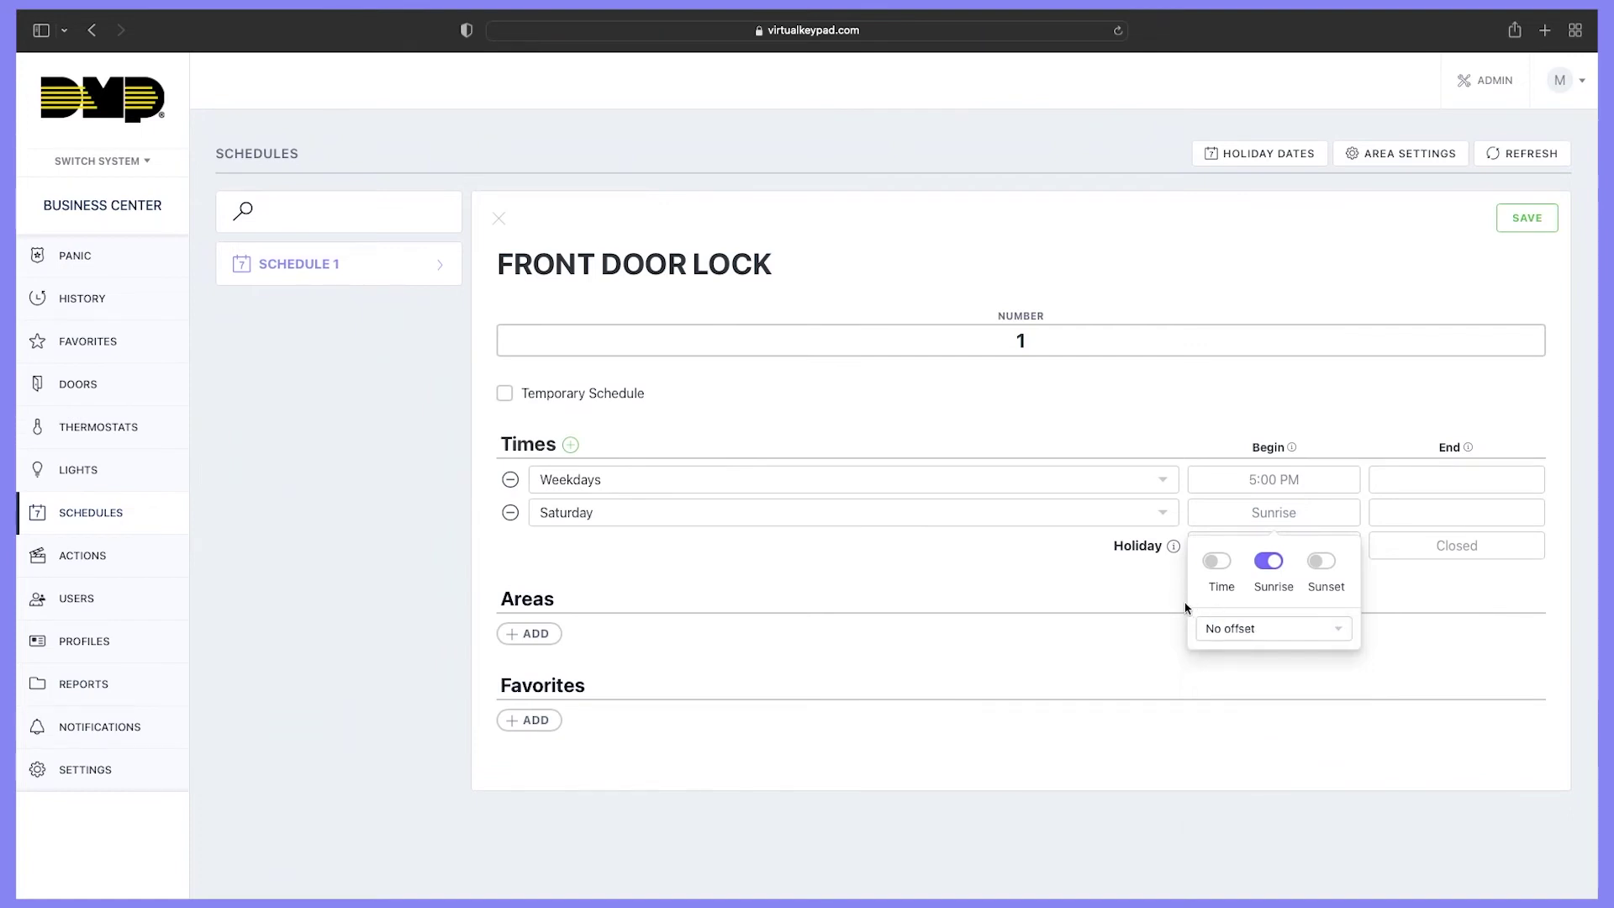
pyautogui.click(1219, 563)
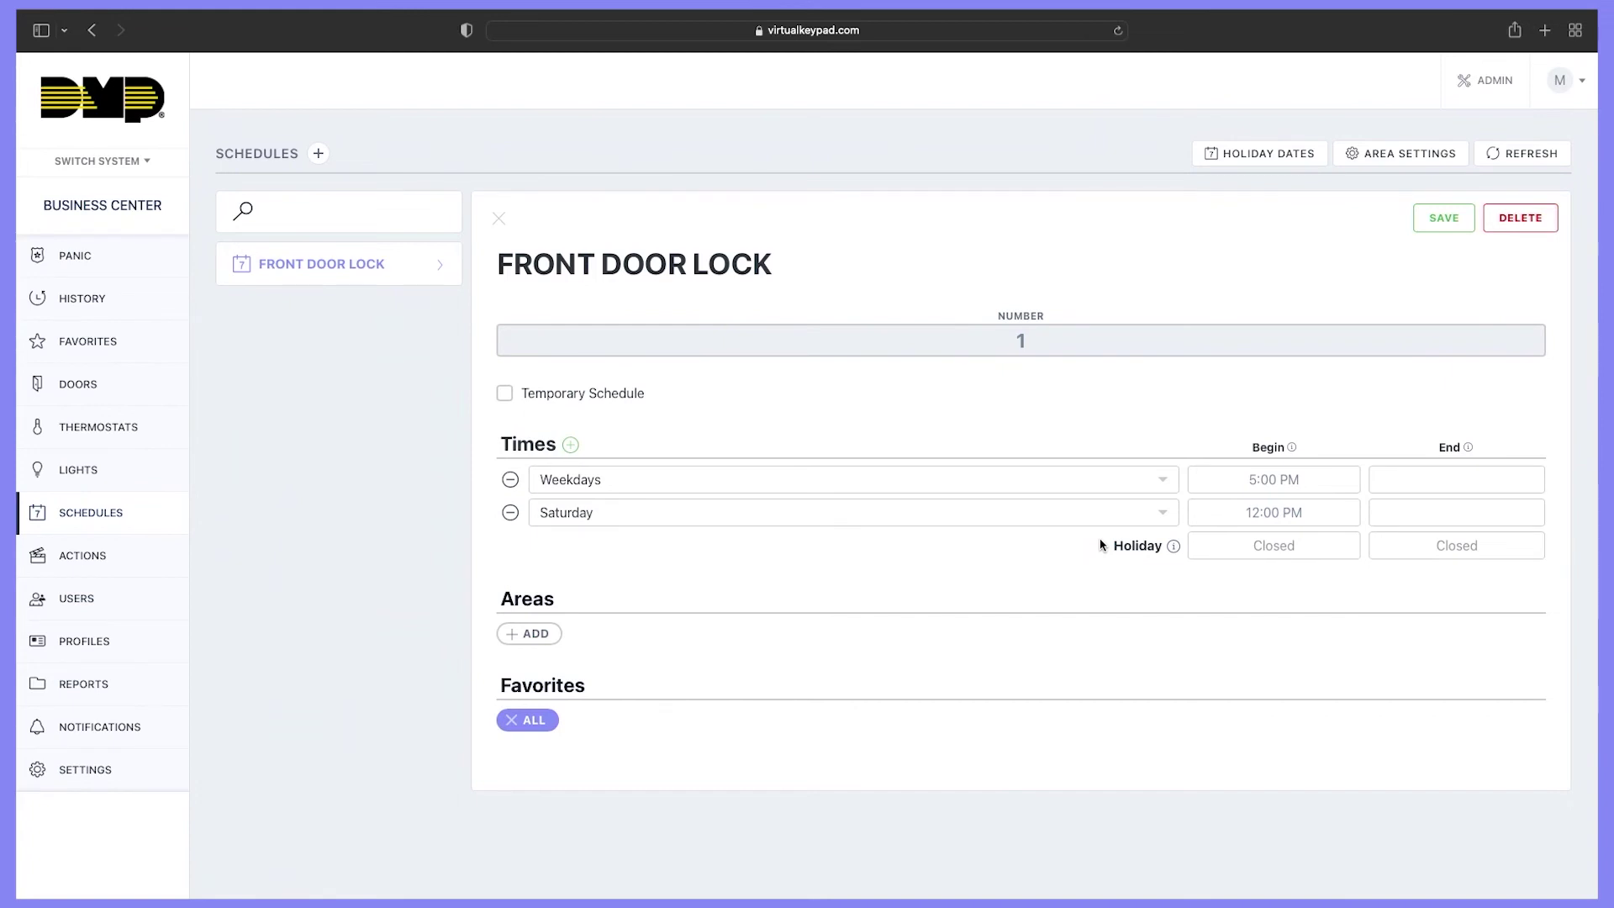
# Leave the schedule's areas empty and attach ALL favorites to FRONT DOOR LOCK.
pyautogui.moveTo(1172, 547)
pyautogui.click(545, 636)
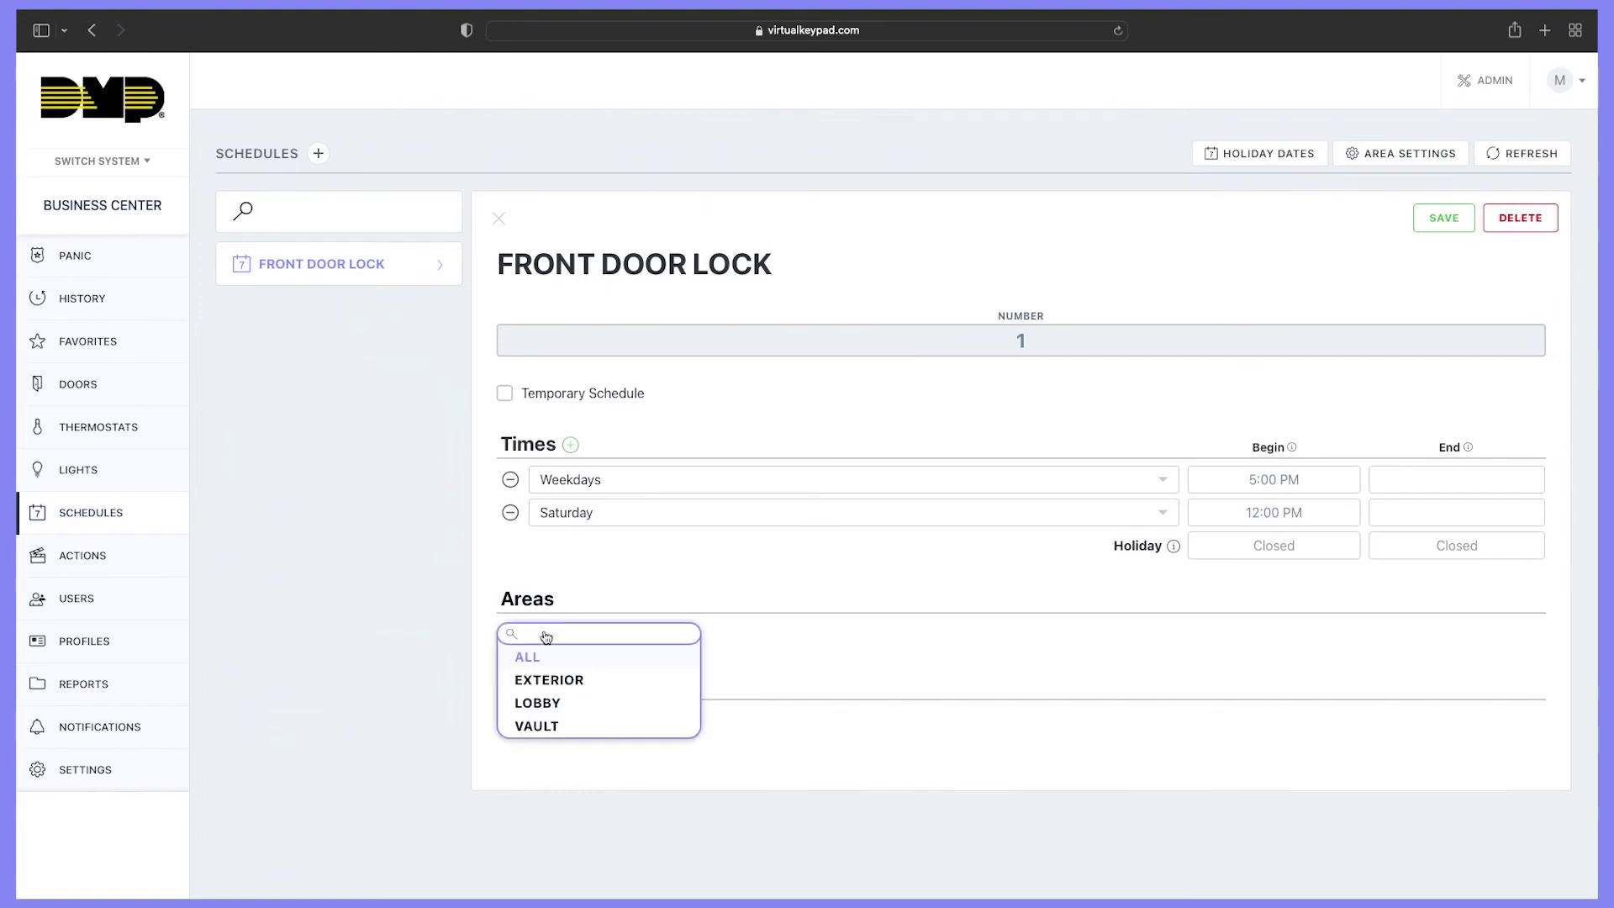
pyautogui.click(767, 635)
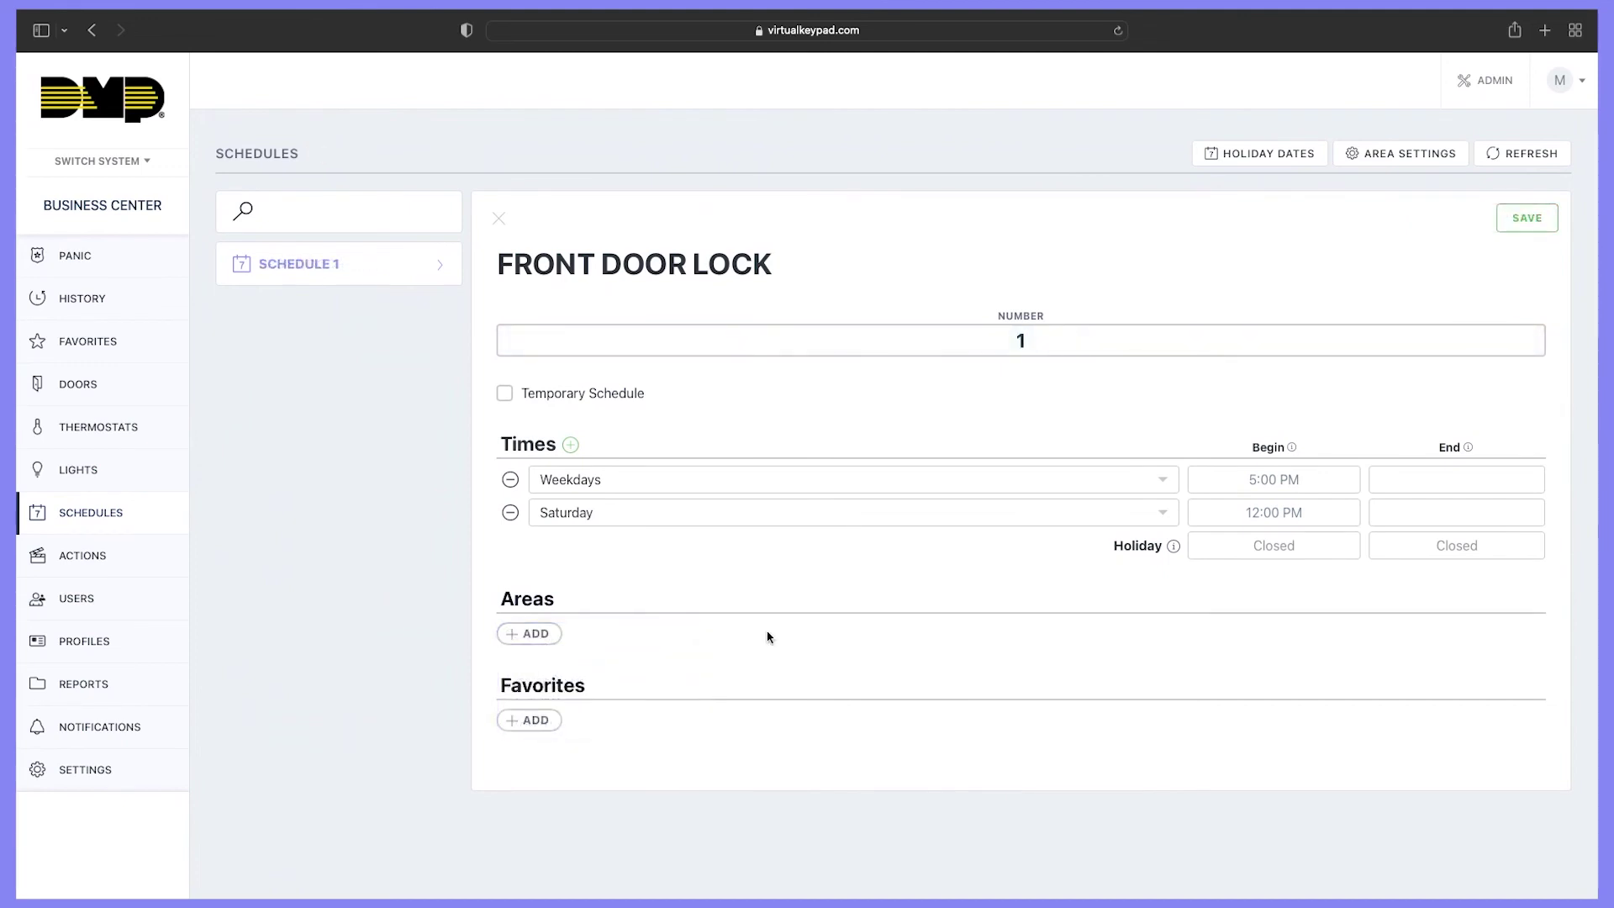
pyautogui.click(511, 720)
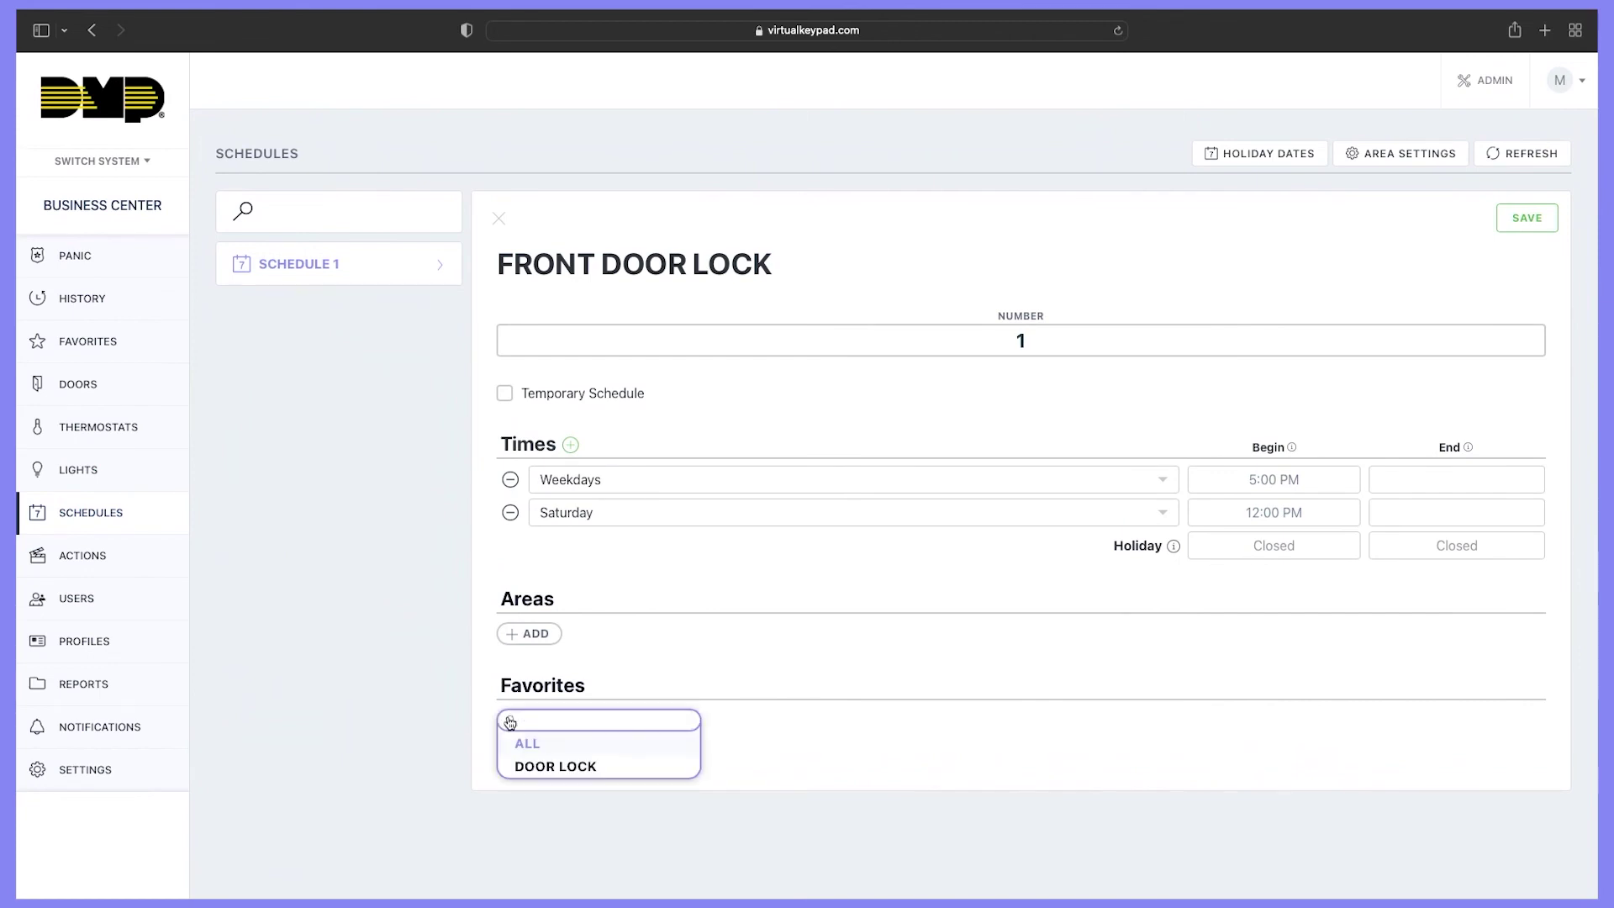
pyautogui.click(603, 763)
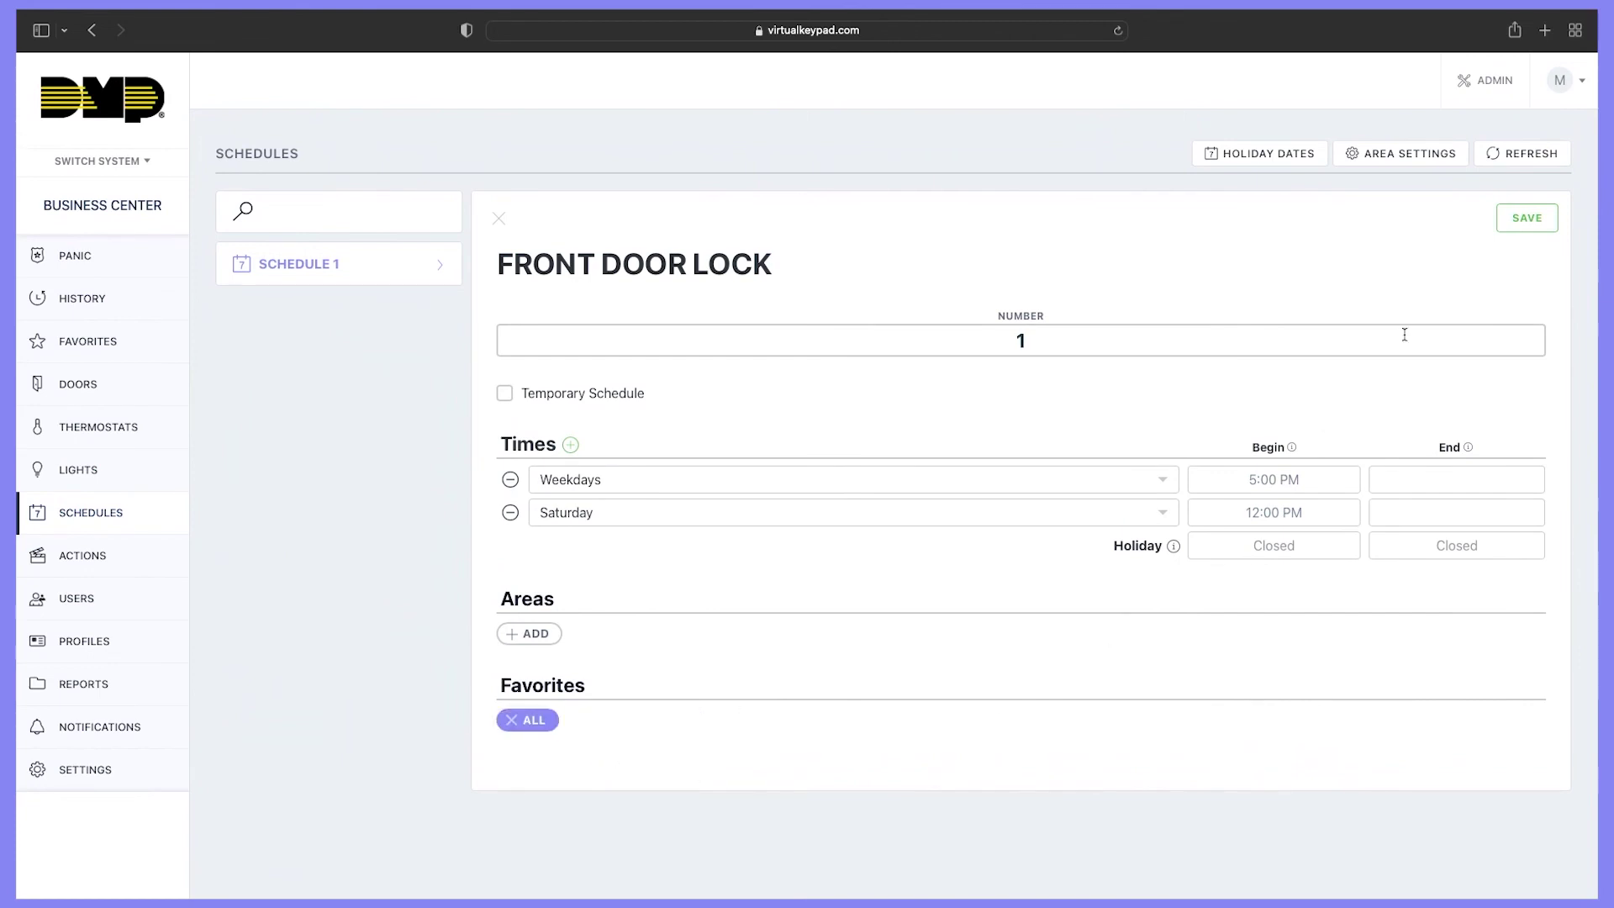